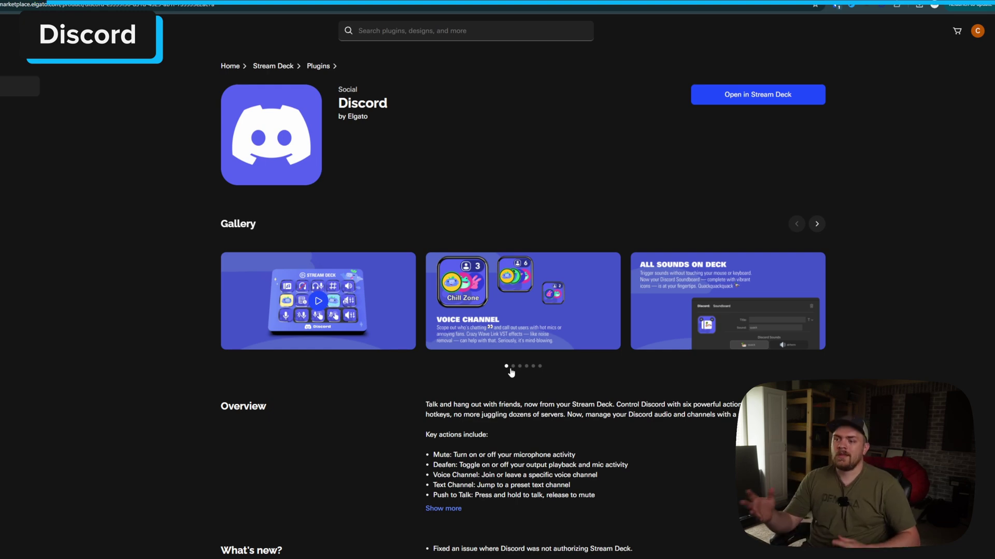
Expand the Discord plugin's overview, swipe through its gallery, and briefly enlarge the Control Discord image.
left_click(460, 509)
scroll(481, 412, "down", 2)
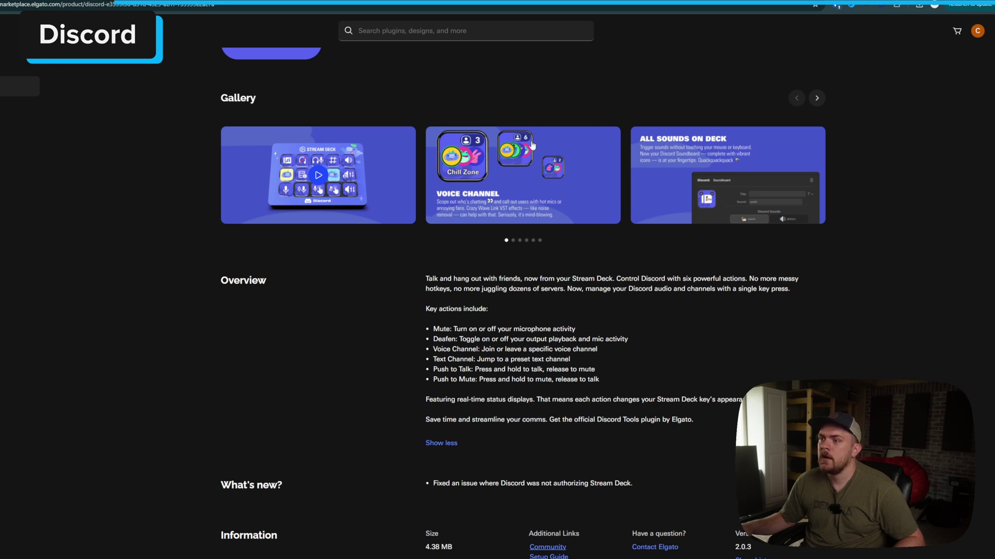
left_click_drag(593, 165, 558, 164)
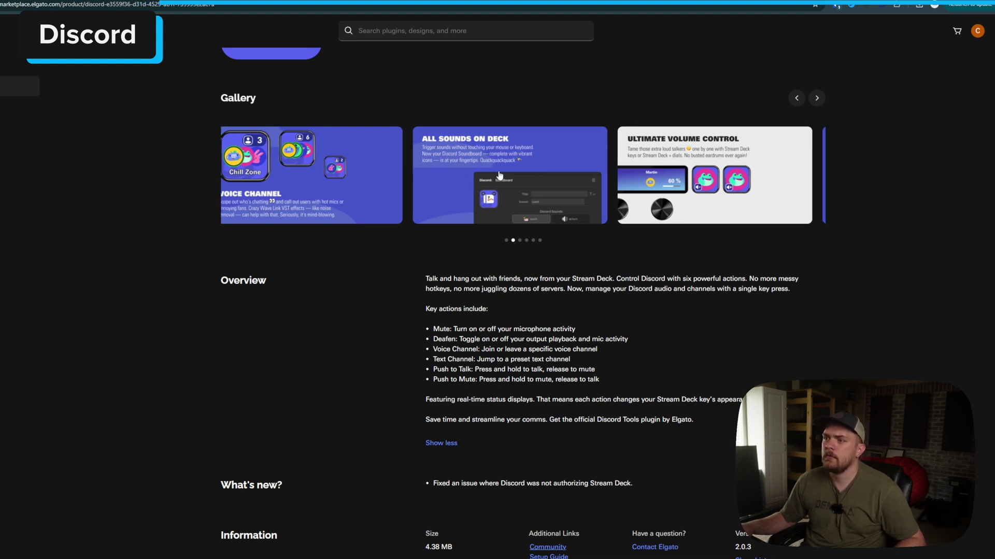
left_click_drag(521, 167, 256, 187)
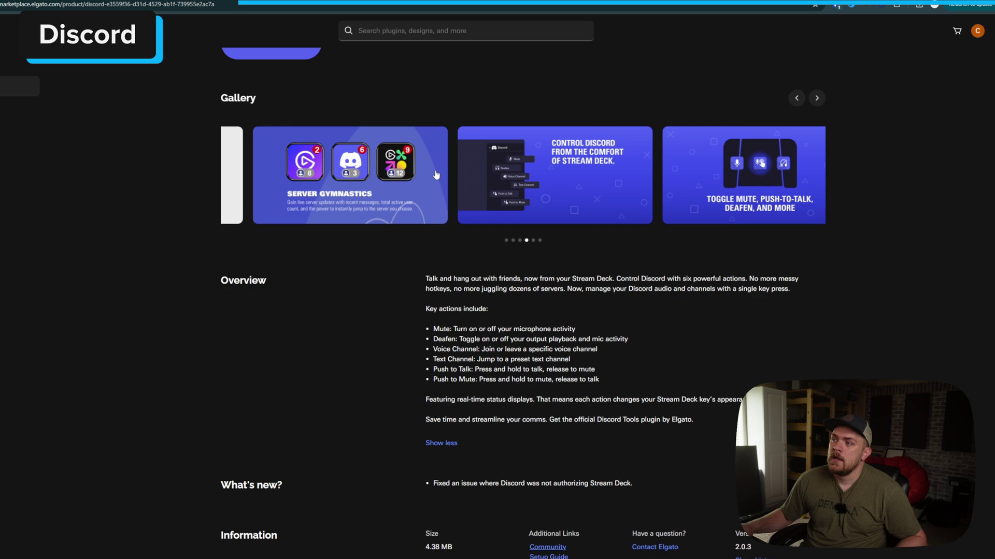
left_click(521, 174)
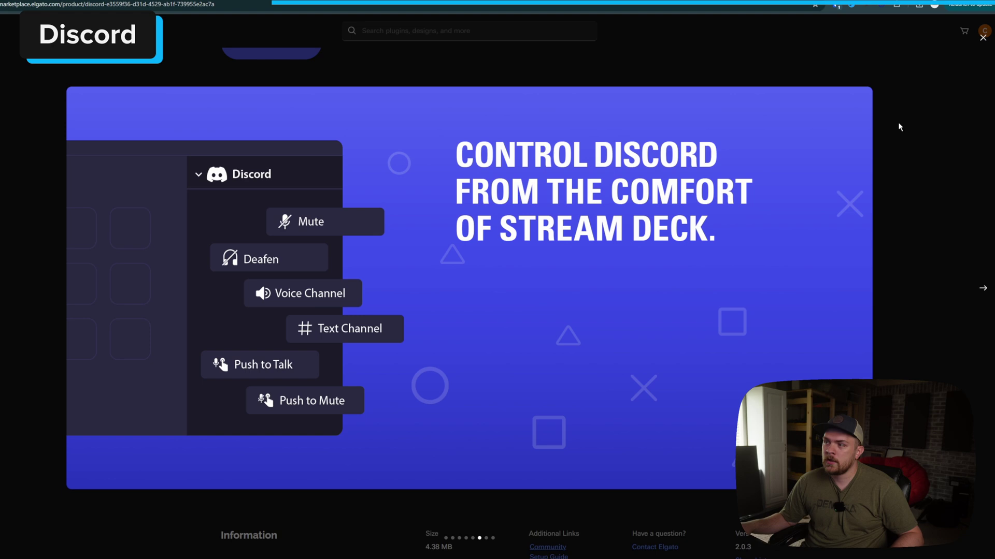
key("Escape")
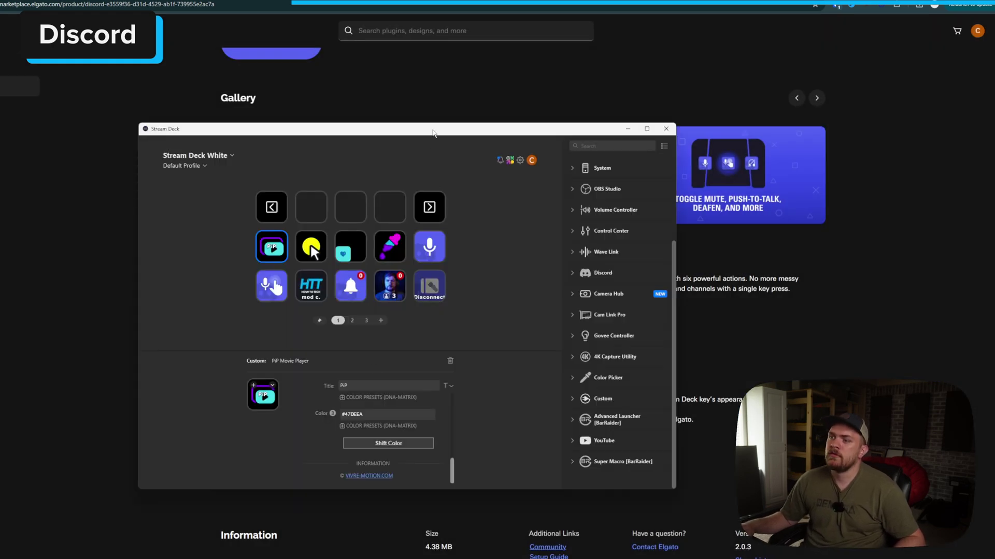
Move PiP Movie Player, Mouse Spotlight and the heart key up; place Color Picker at row two's start.
left_click_drag(433, 132, 449, 100)
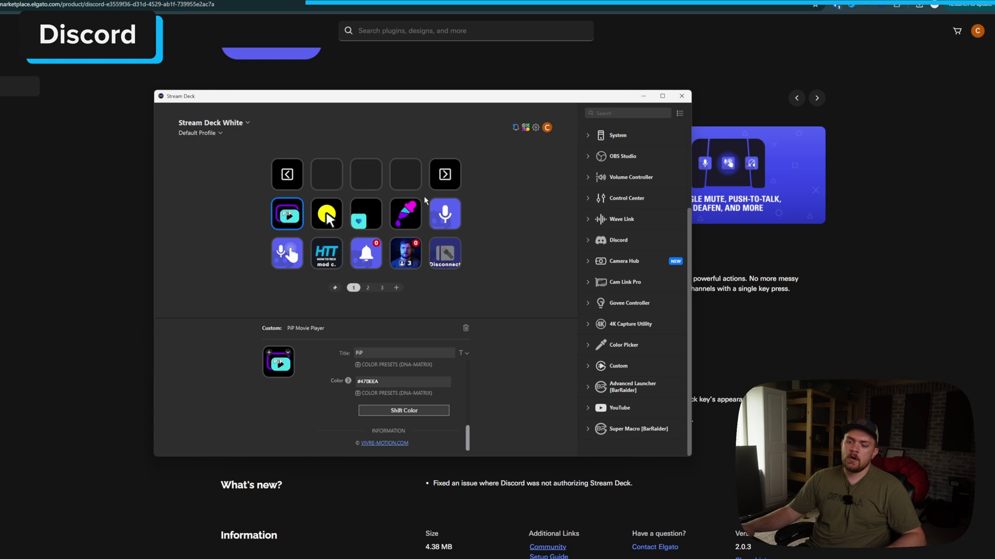
left_click(500, 241)
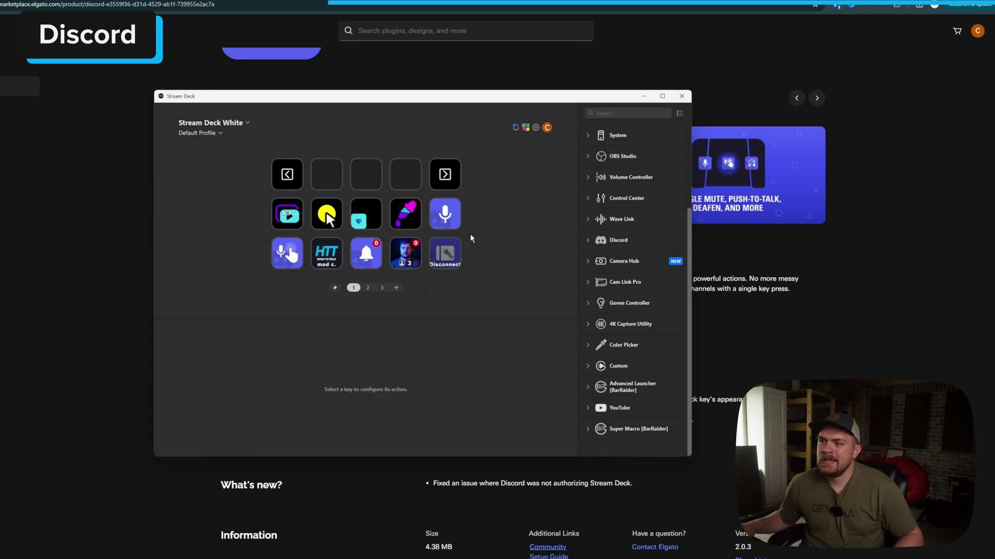
left_click_drag(293, 219, 328, 176)
left_click_drag(326, 213, 366, 176)
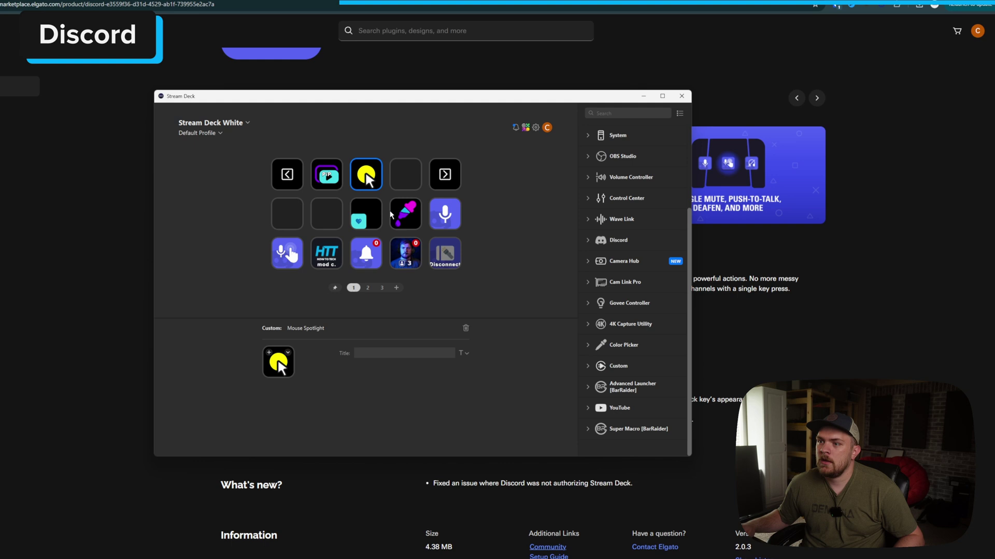
left_click_drag(365, 213, 405, 179)
left_click_drag(405, 214, 288, 215)
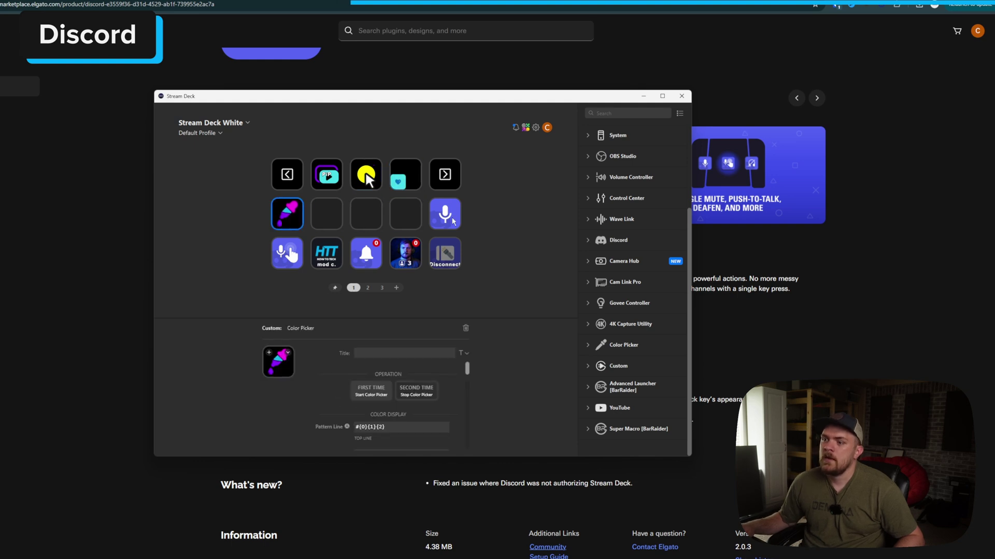
Inspect the Discord Mute key's muted state and the Disconnect soundboard key's settings.
left_click(444, 213)
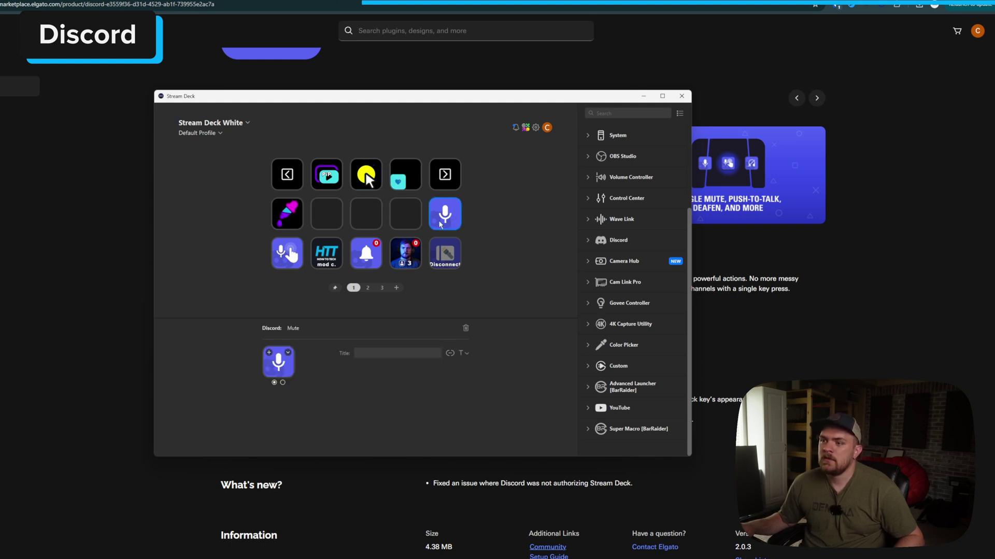
left_click(282, 383)
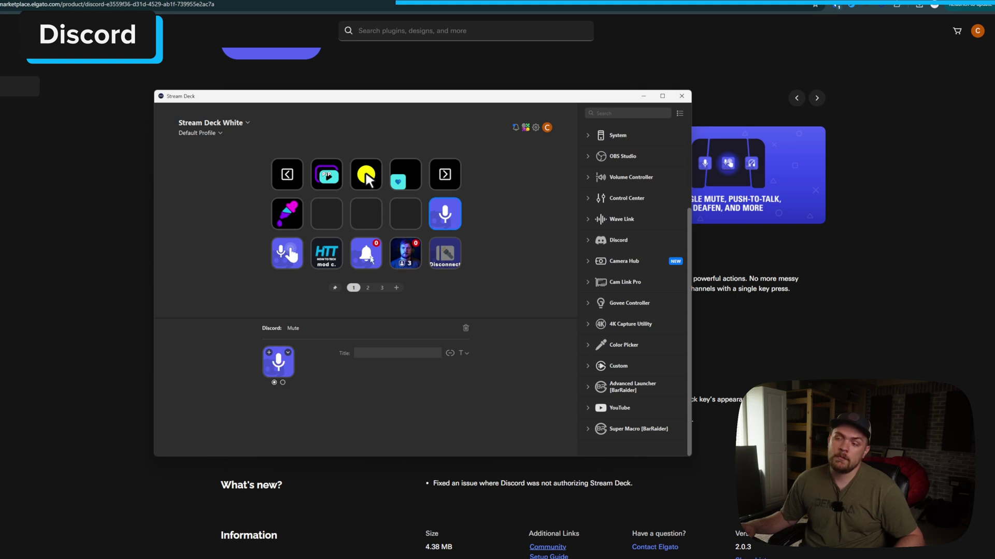
left_click(444, 253)
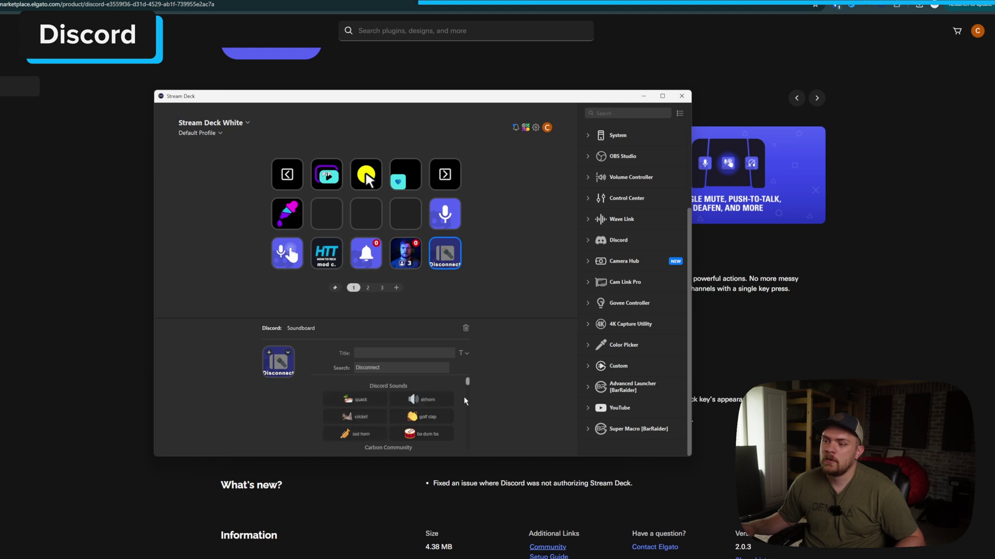
scroll(467, 394, "down", 1)
mouse_move(468, 395)
left_mouse_down()
mouse_move(470, 446)
mouse_move(470, 385)
left_mouse_up()
left_click(501, 293)
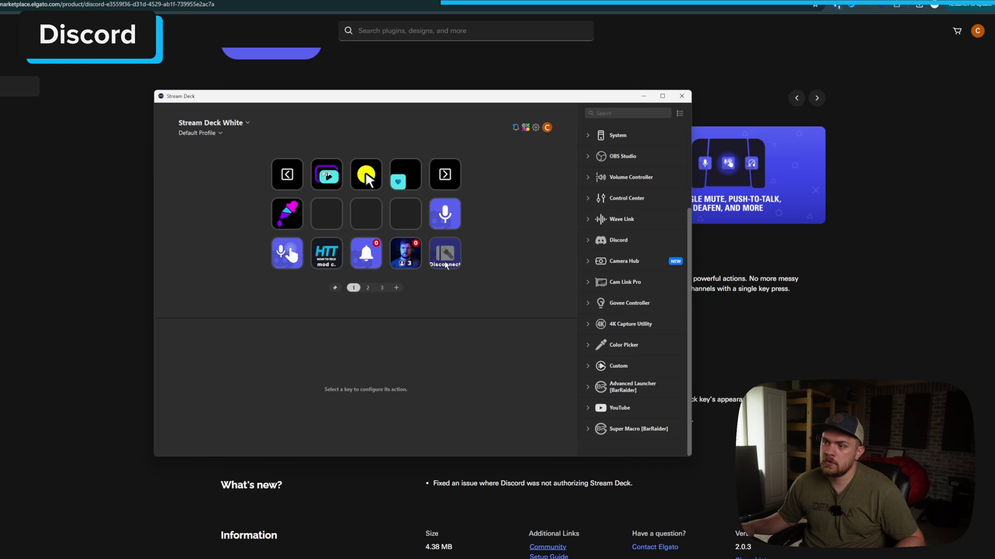
left_click(444, 263)
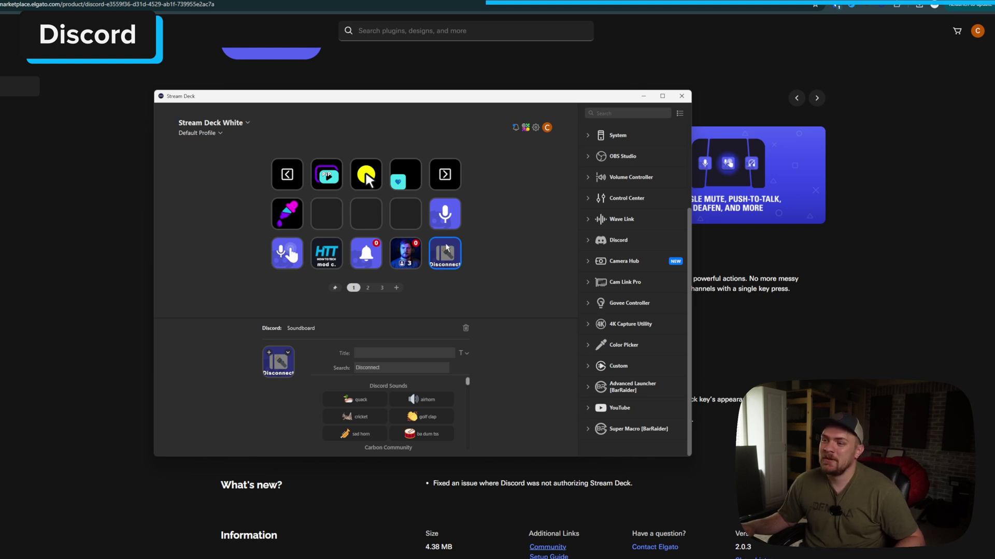
left_click(498, 267)
left_click(452, 260)
left_click(495, 245)
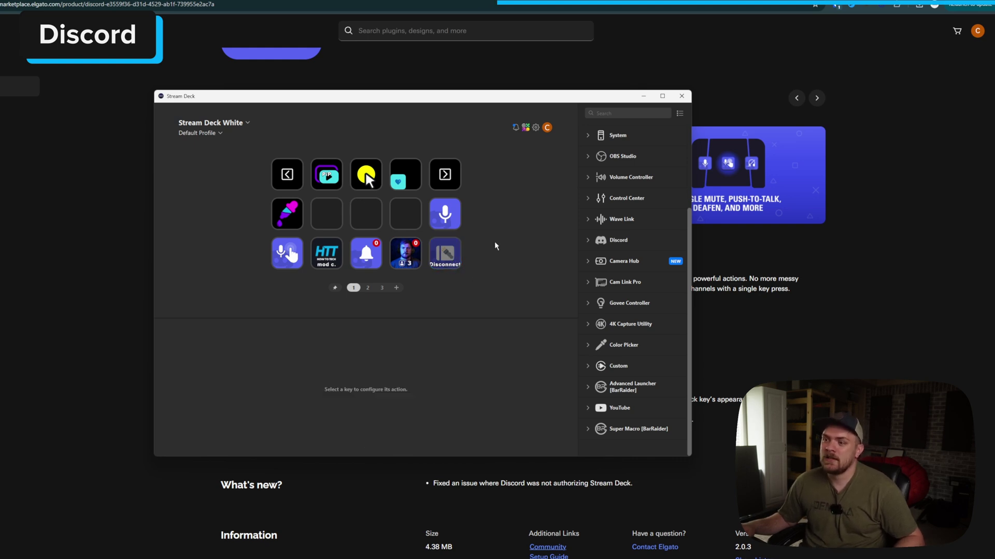
left_click(408, 259)
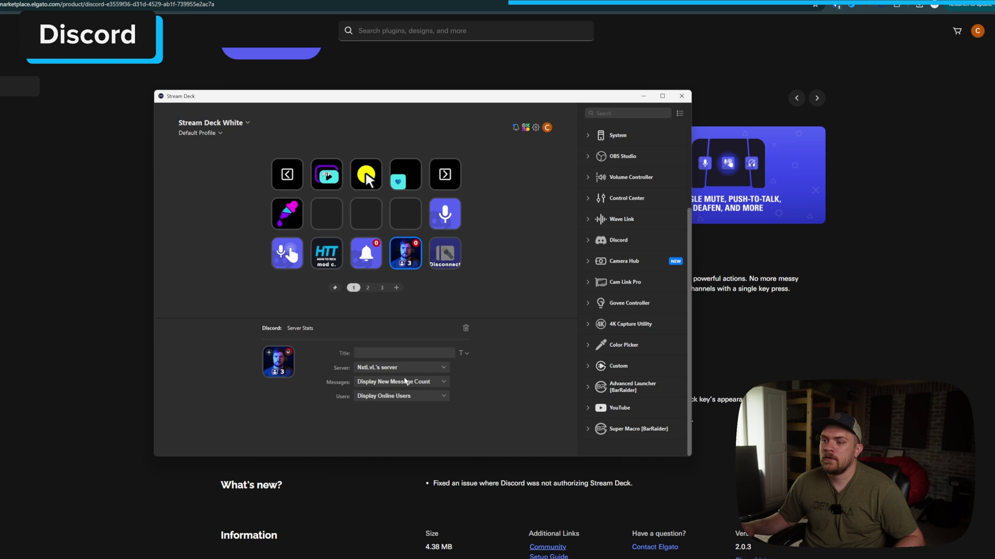
left_click(402, 383)
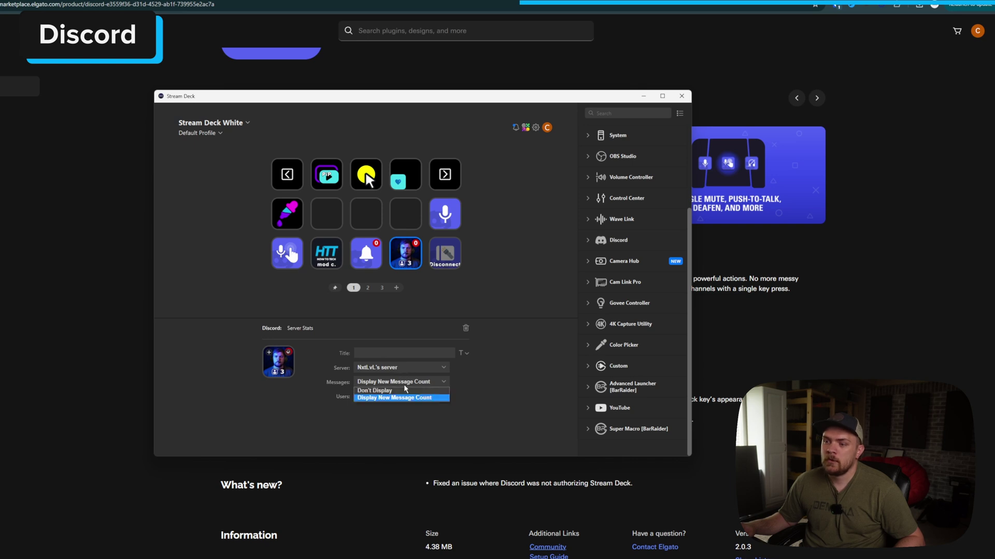
left_click(400, 391)
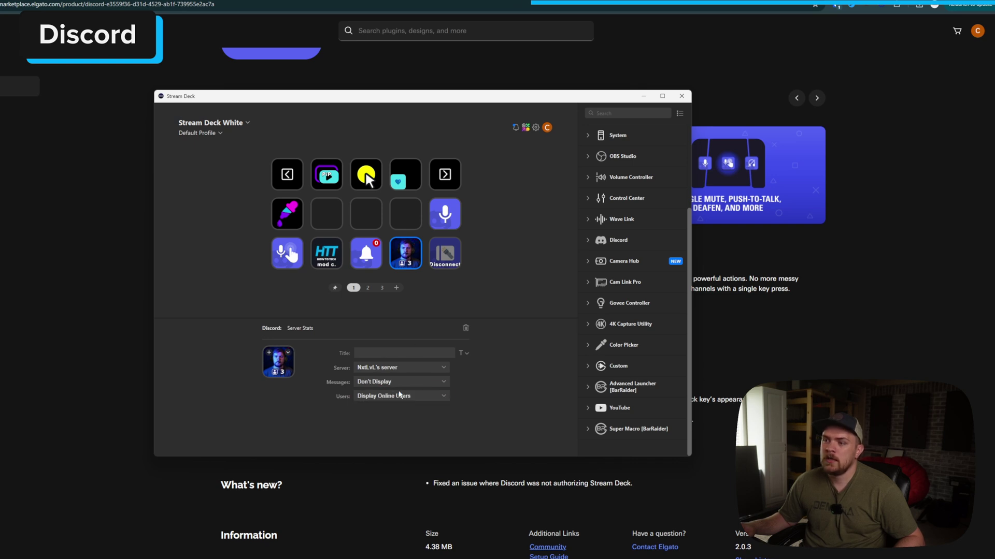
left_click(402, 387)
left_click(399, 397)
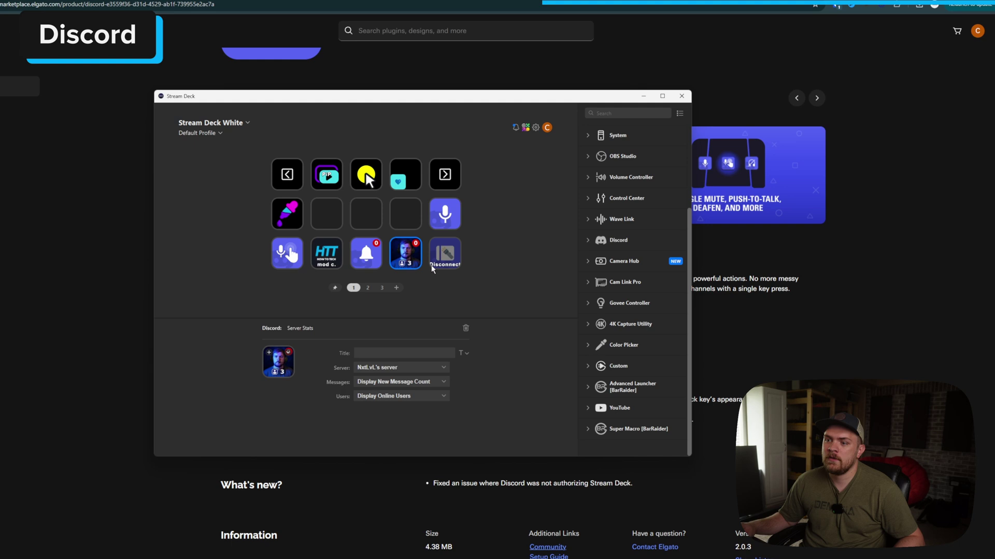
left_click(399, 396)
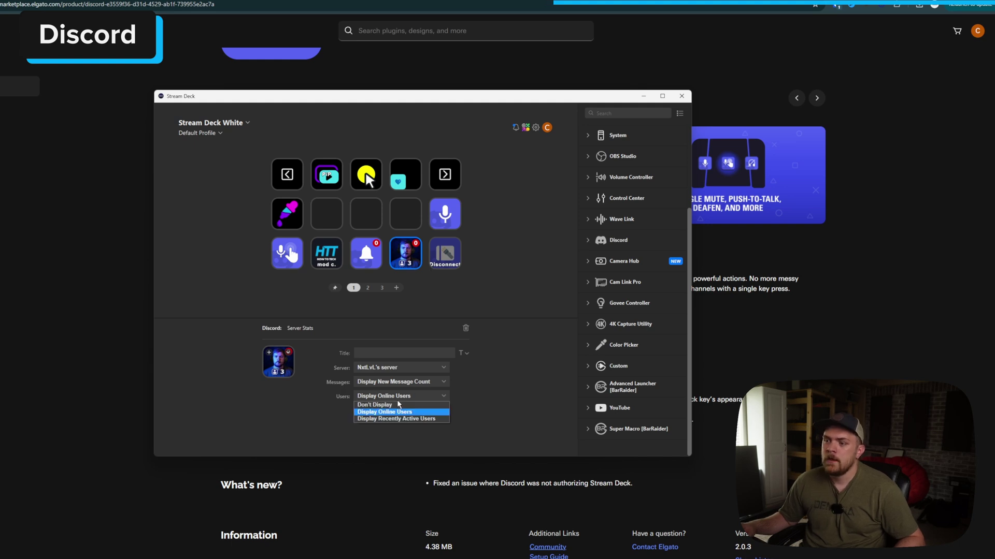
left_click(395, 405)
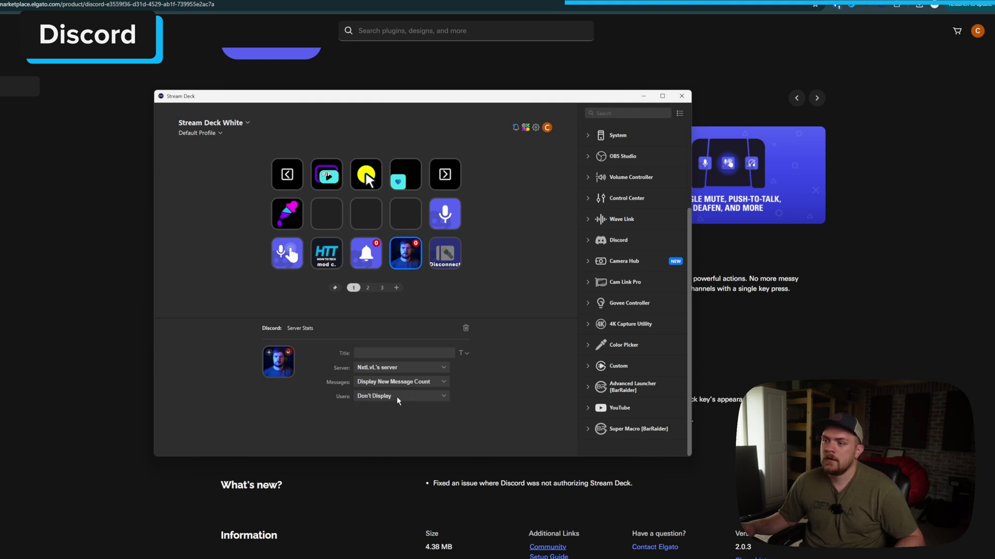
left_click(396, 397)
left_click(393, 413)
left_click(399, 396)
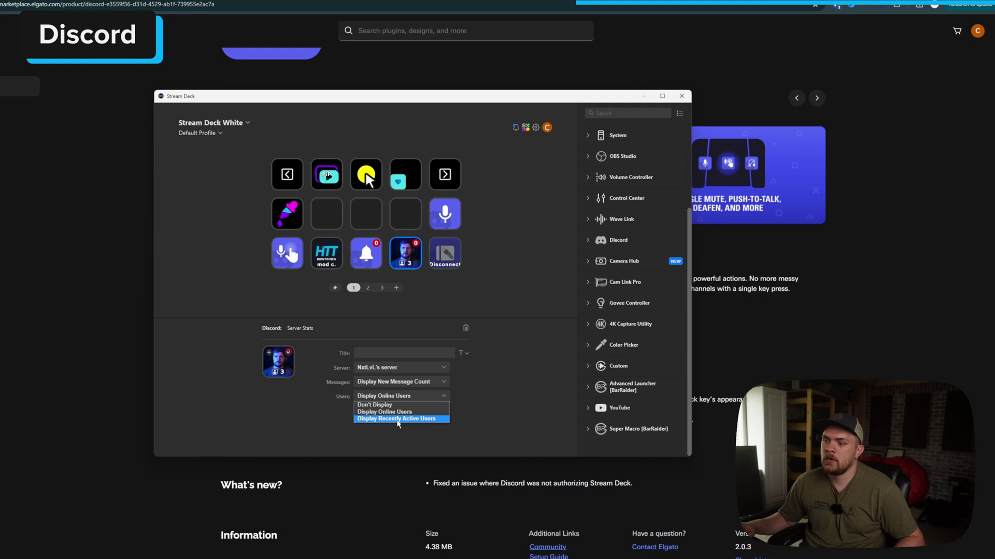
left_click(397, 419)
left_click(399, 402)
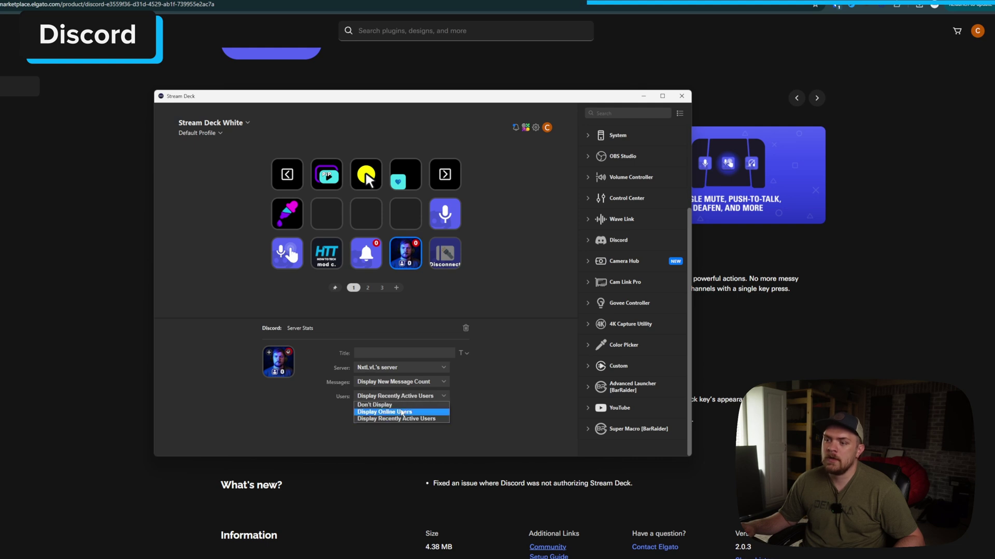
left_click(399, 410)
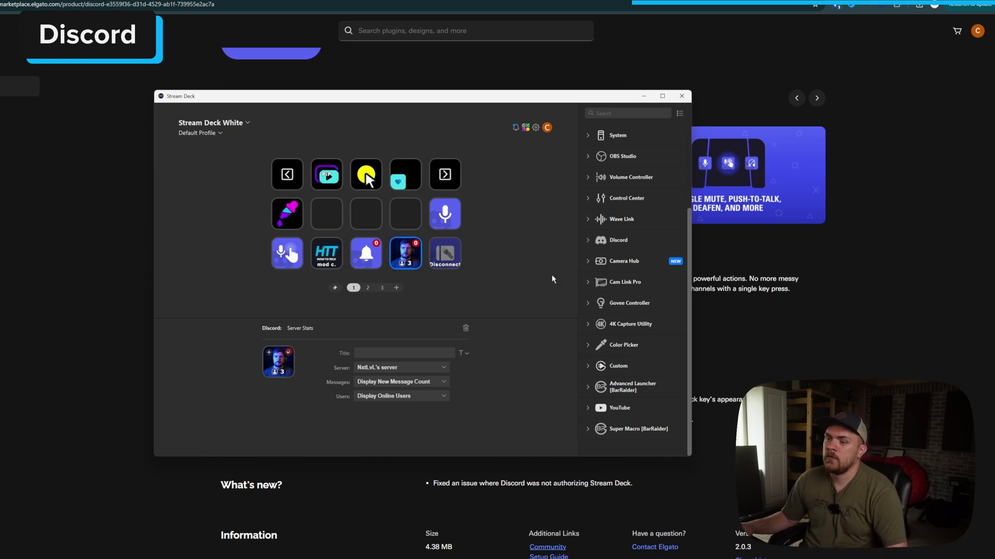
left_click(370, 259)
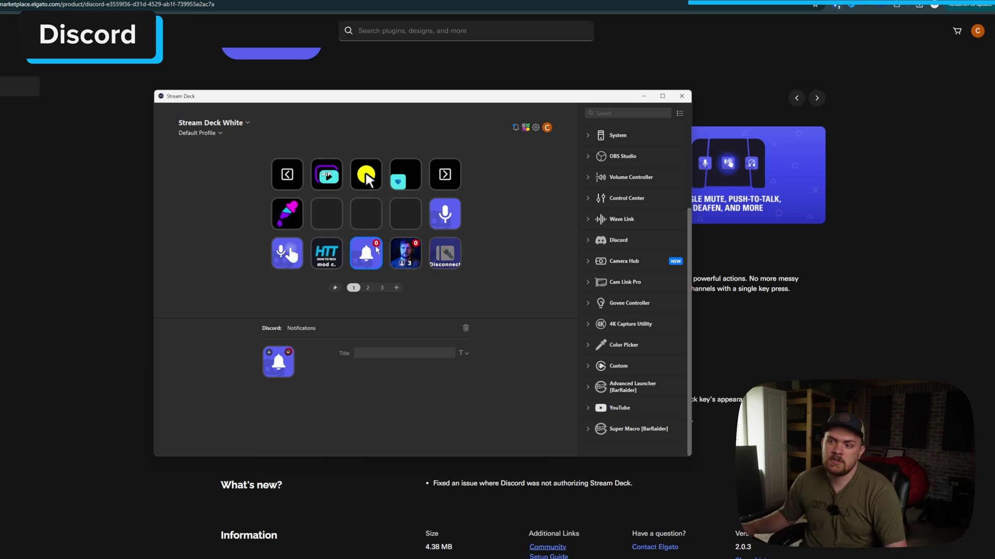
Keep the Voice Channel key set to mod chat with the Dynamic icon style.
left_click(327, 252)
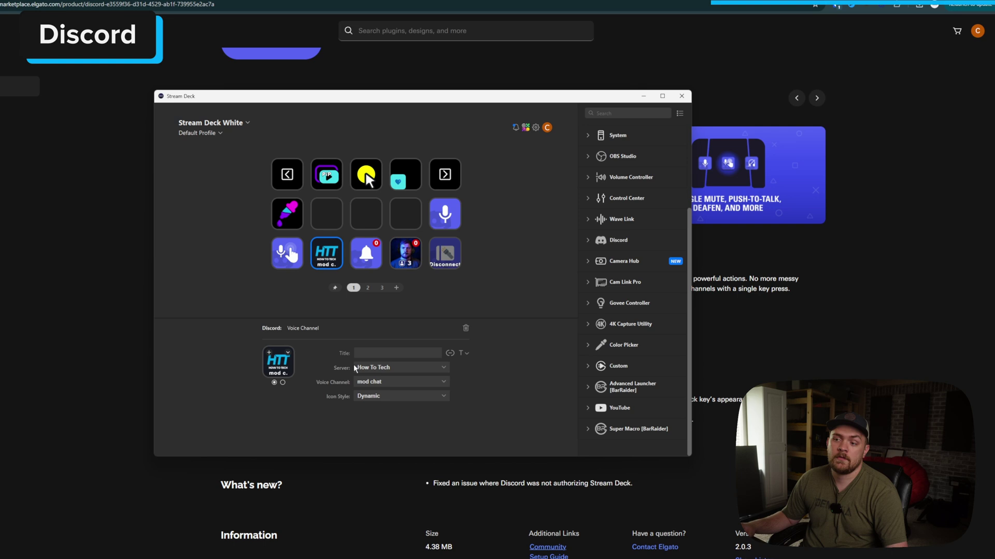
left_click(381, 380)
left_click(382, 389)
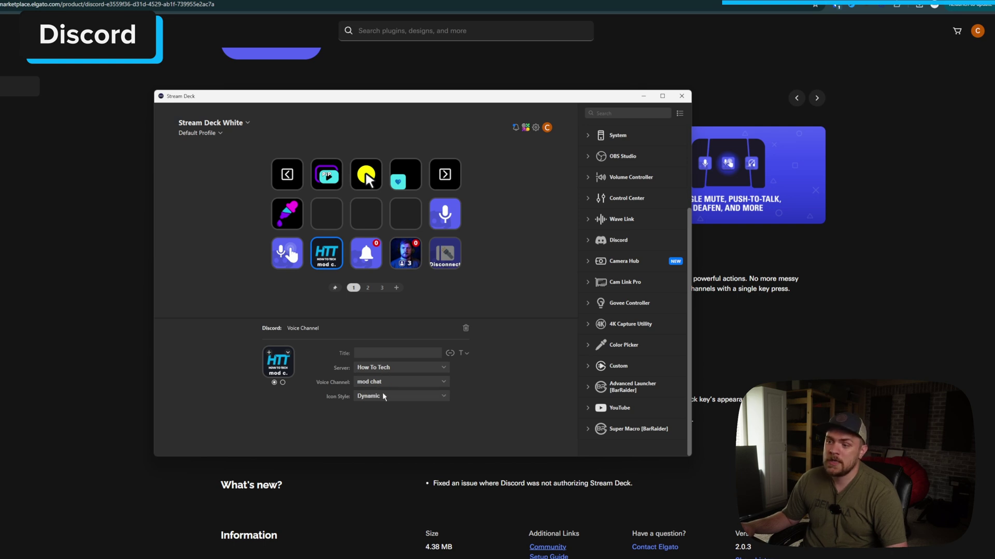
left_click(381, 396)
left_click(383, 396)
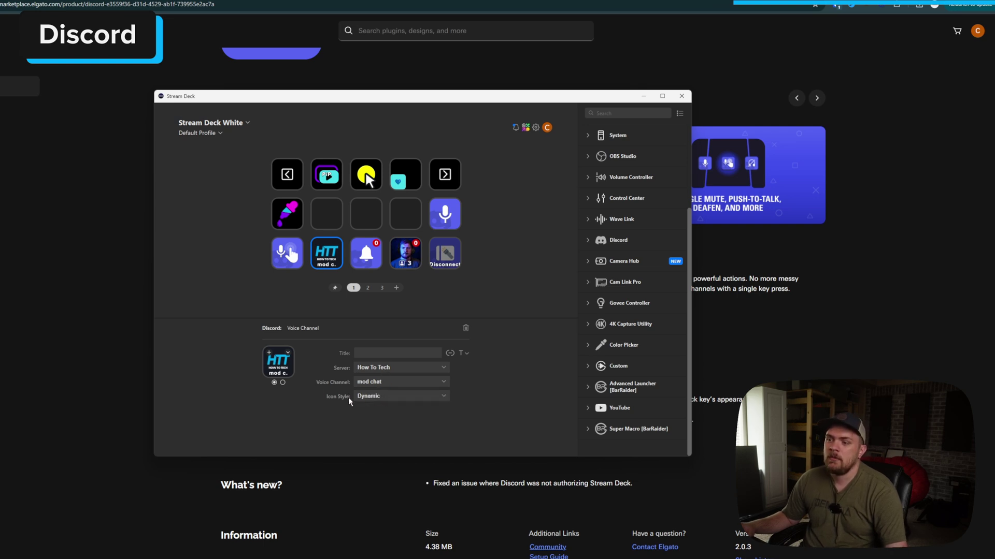
Toggle the Voice Channel key between its pink Discord and HTT icons, then view Push to Talk's second state.
left_click(283, 383)
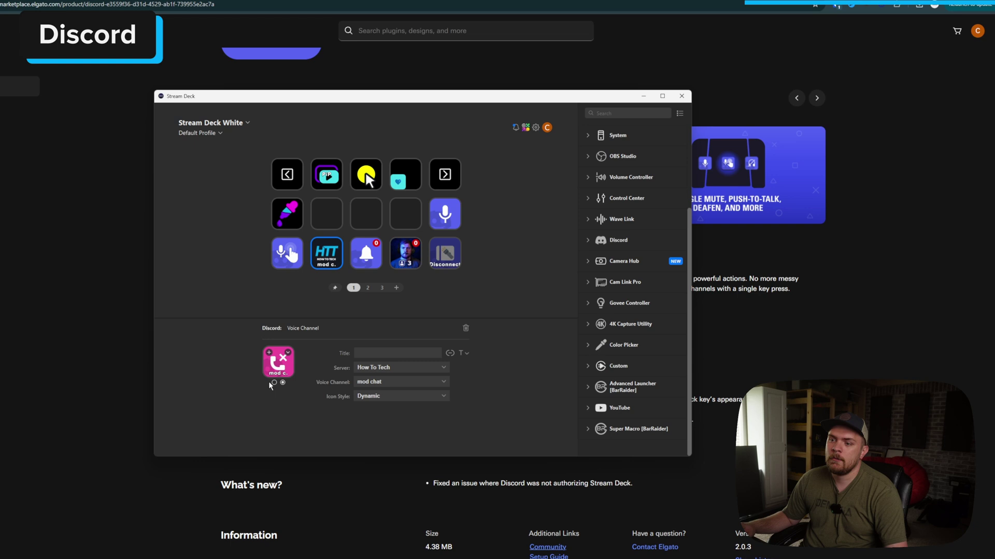
left_click(274, 382)
left_click(282, 382)
left_click(274, 382)
left_click(274, 382)
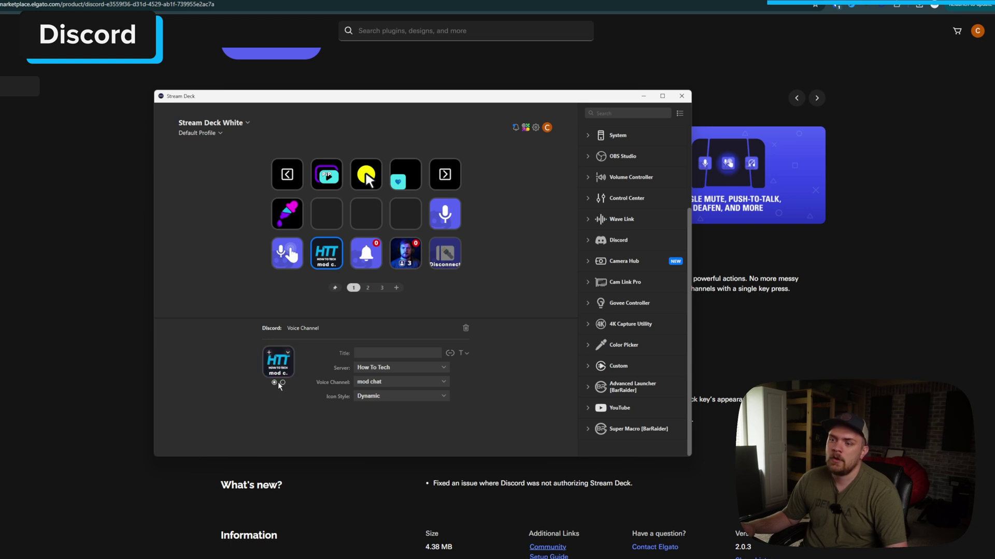
left_click(282, 383)
left_click(274, 383)
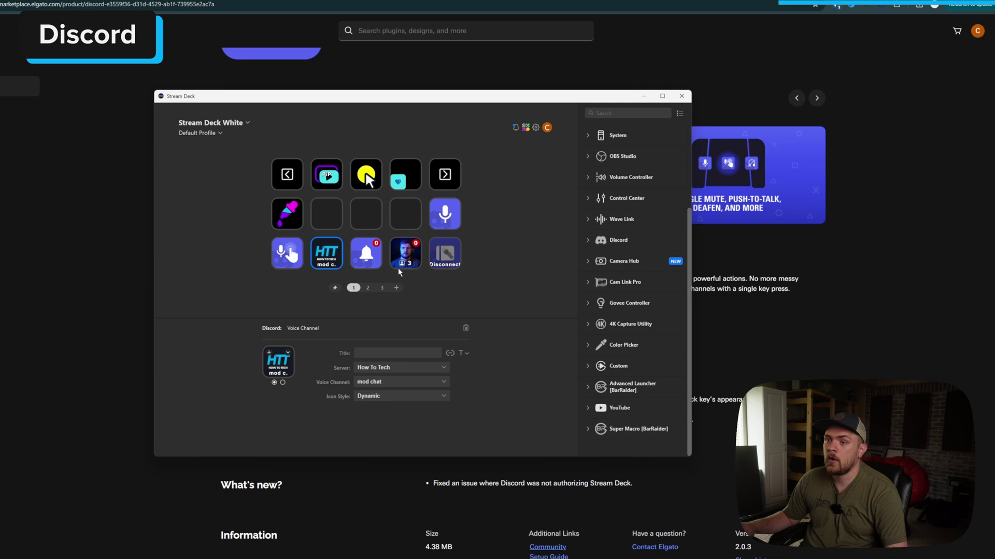
left_click(287, 252)
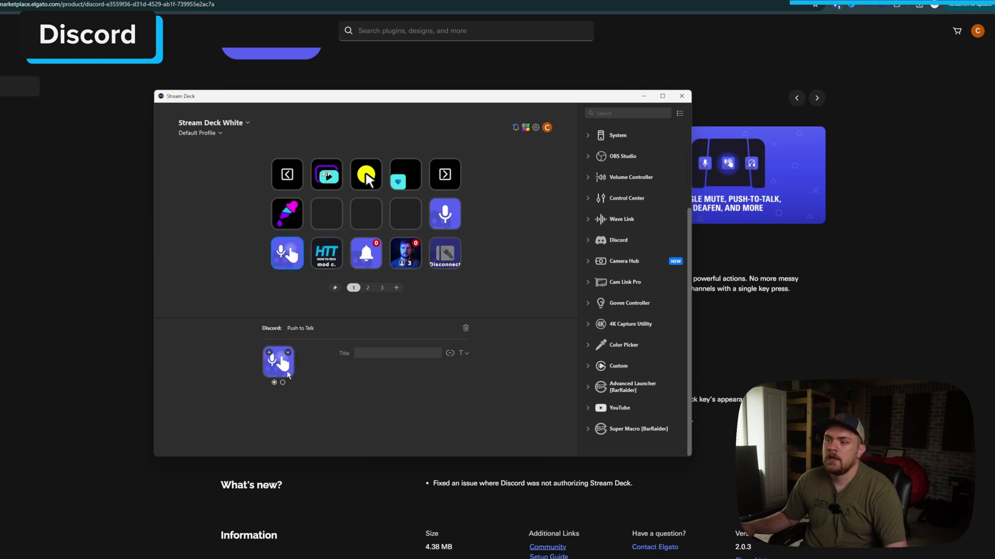
left_click(283, 383)
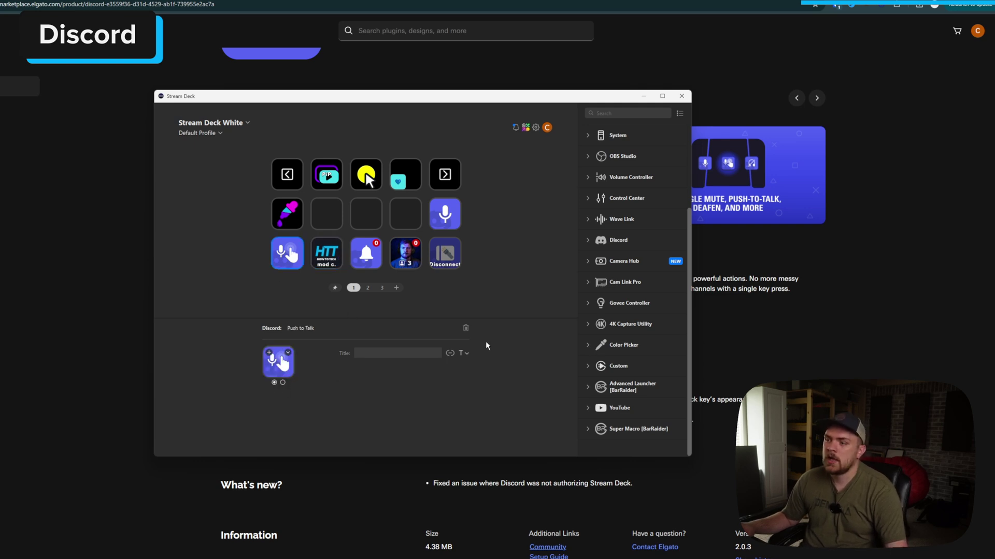
Browse and collapse the Discord plugin's action list, then deselect the Push to Talk key.
scroll(627, 246, "up", 3)
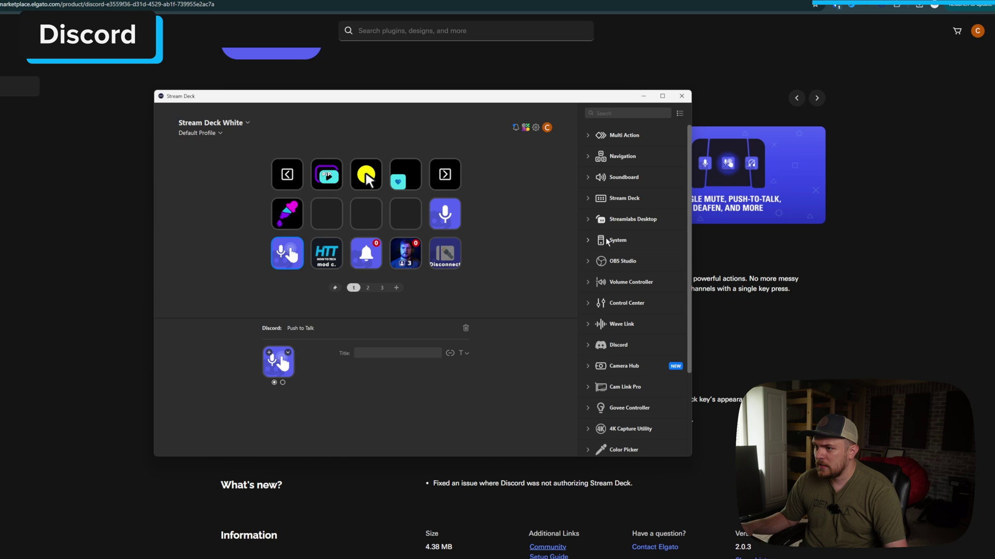
left_click(588, 345)
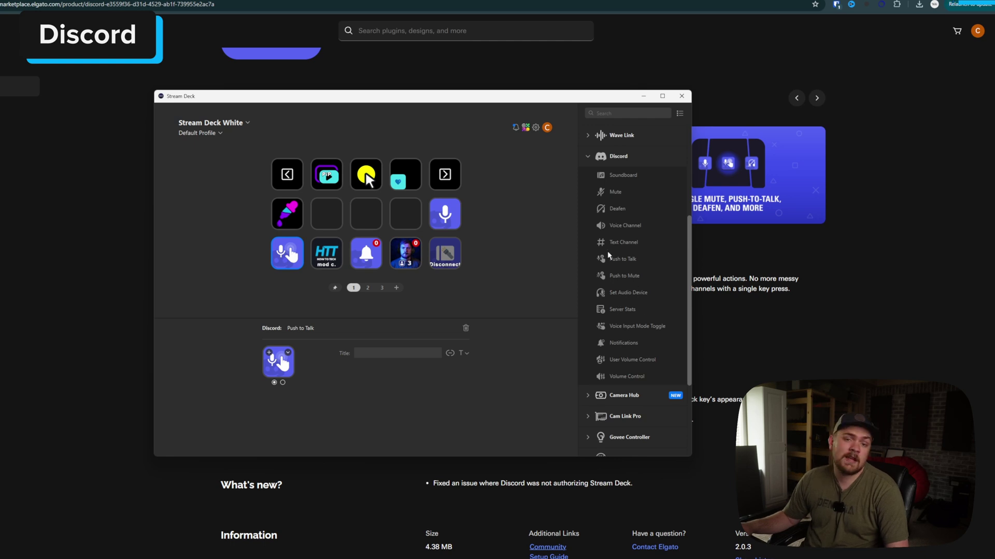
left_click(588, 155)
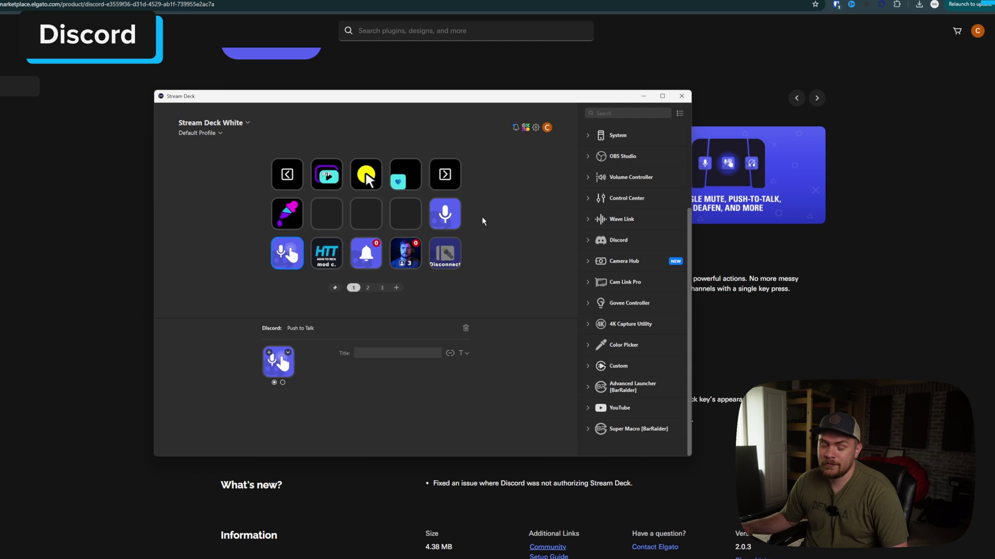
left_click(438, 218)
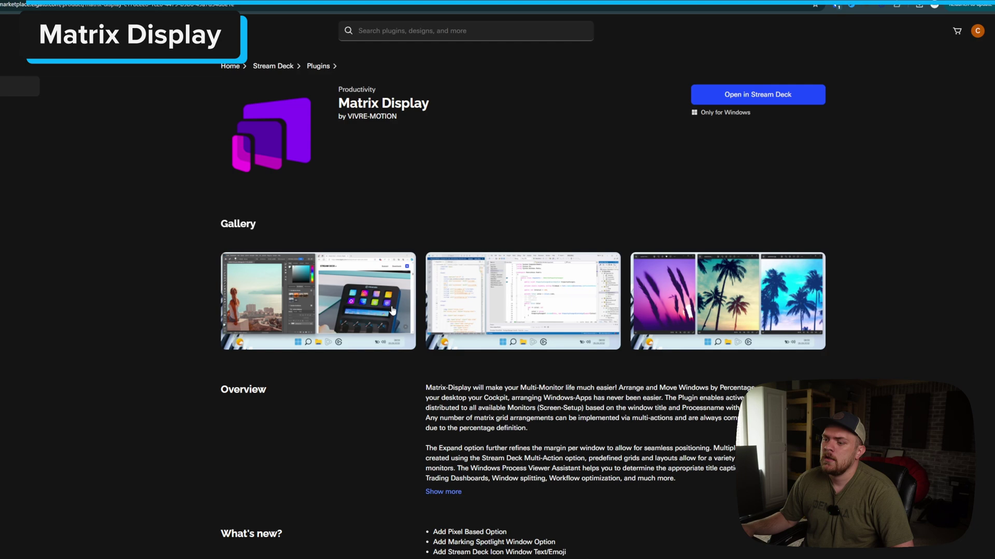
Show the Matrix Display plugin's full description and step through its enlarged gallery images to the palm tree one.
scroll(392, 310, "down", 3)
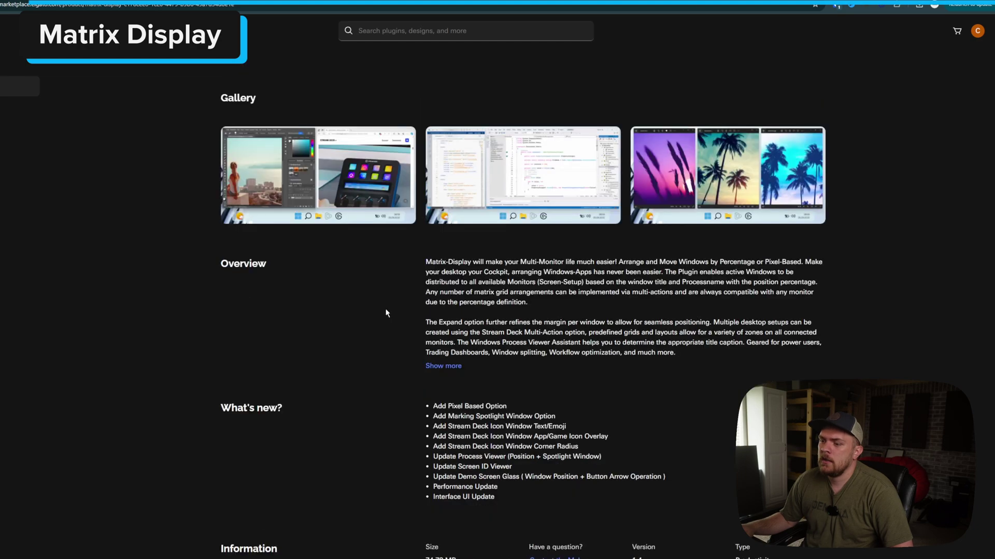
left_click(444, 365)
left_click(306, 213)
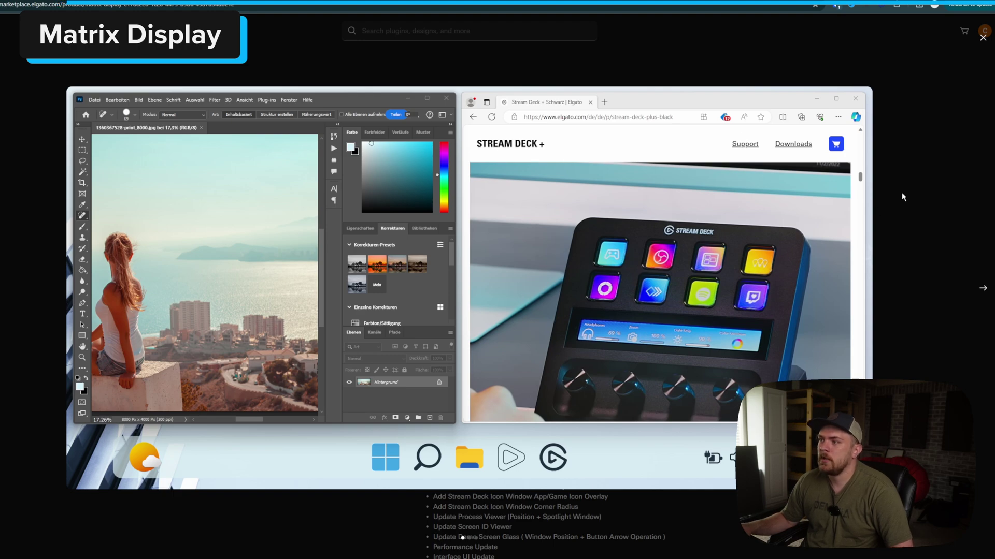
left_click(983, 288)
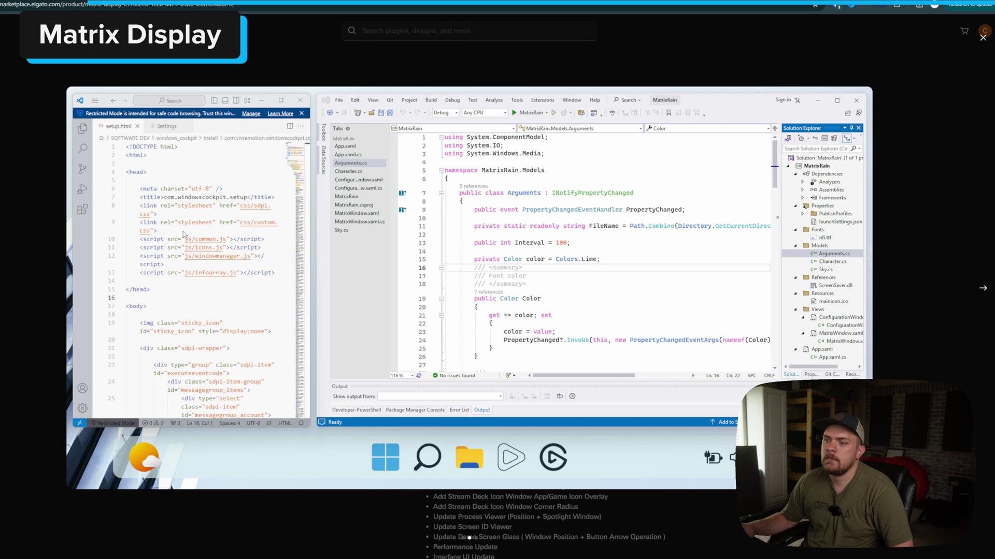
key("Right")
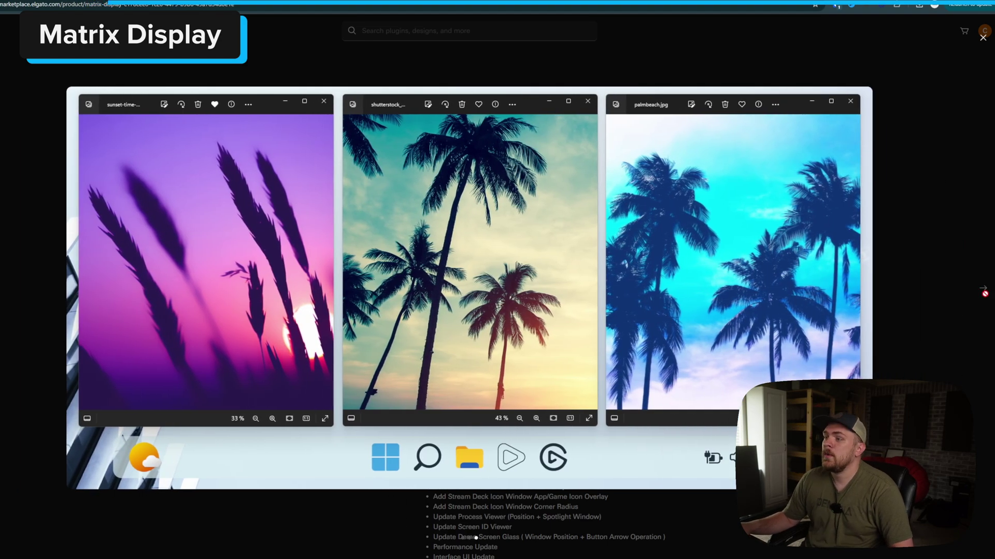
left_click(983, 37)
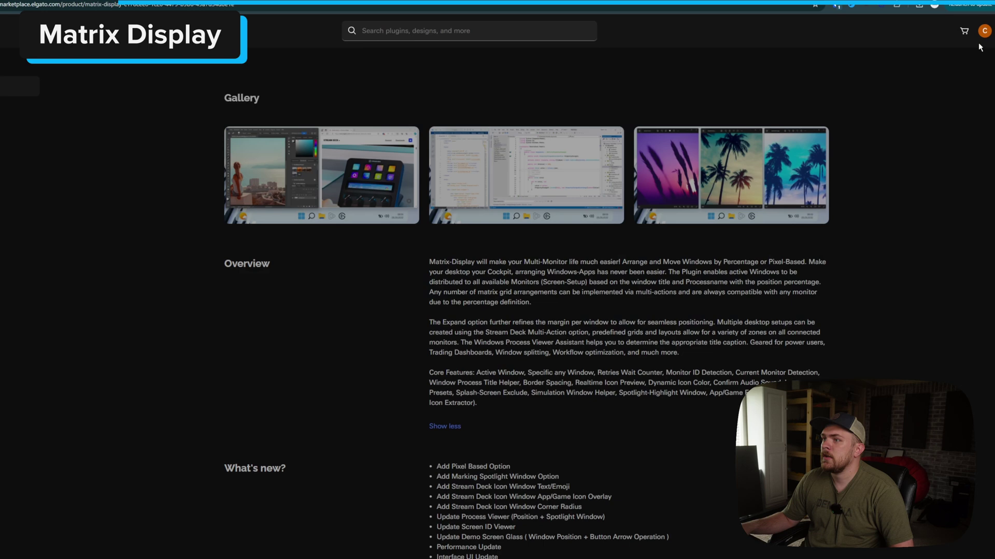
scroll(178, 151, "up", 3)
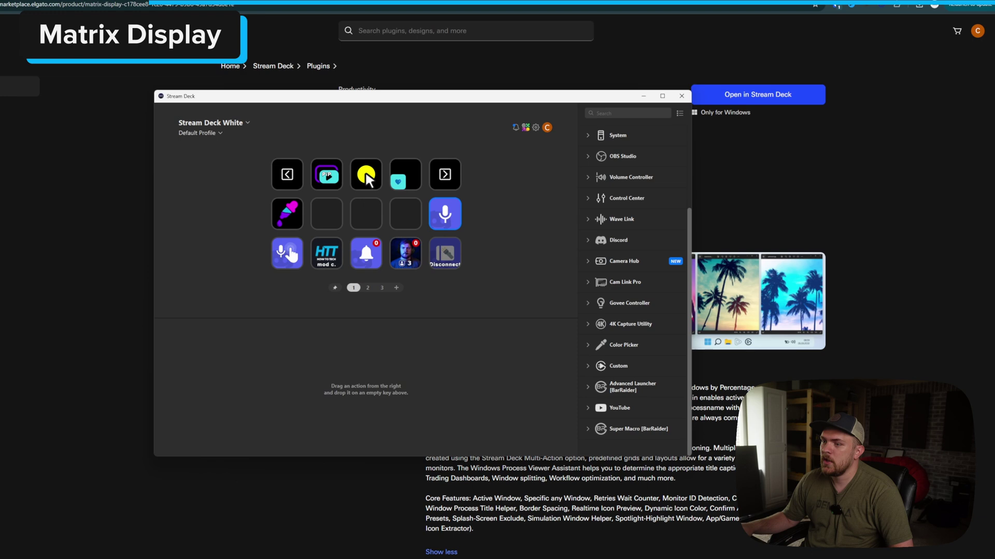
Place a Matrix Display action from Custom onto row two's empty fourth key.
left_click(589, 368)
scroll(589, 368, "down", 3)
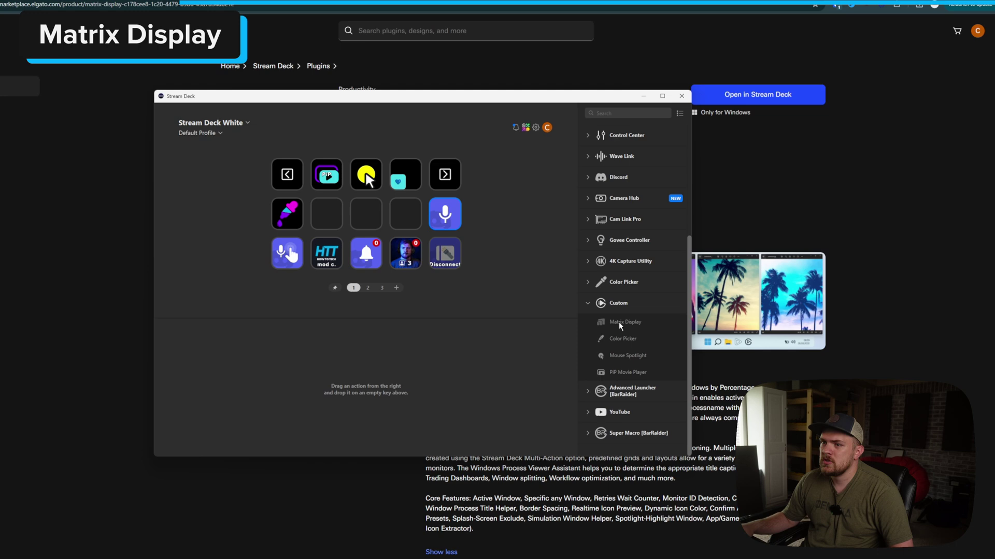
left_click_drag(618, 322, 405, 214)
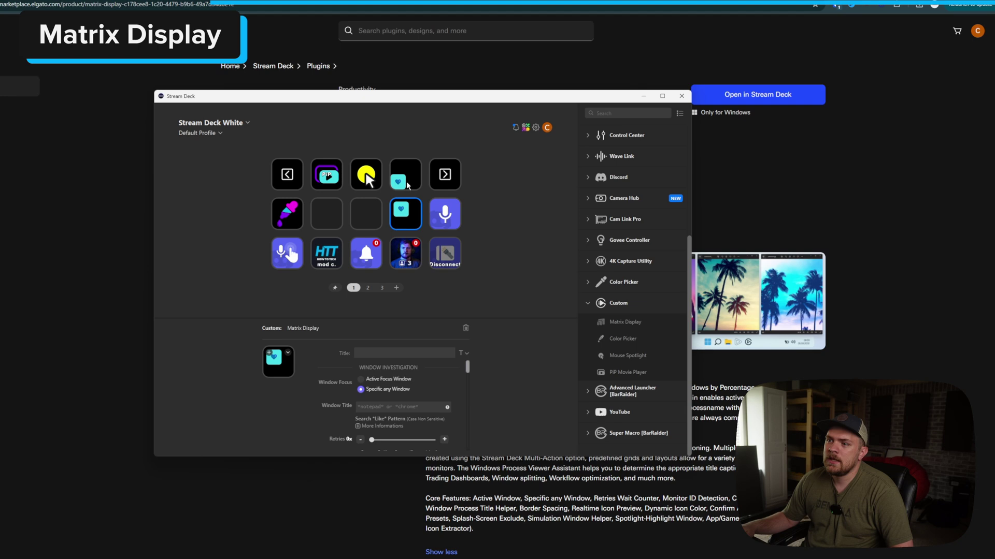
Set the Matrix Display key to Active Focus Window, keeping Target Monitor at Screen | 1.
left_click(405, 183)
left_click(403, 214)
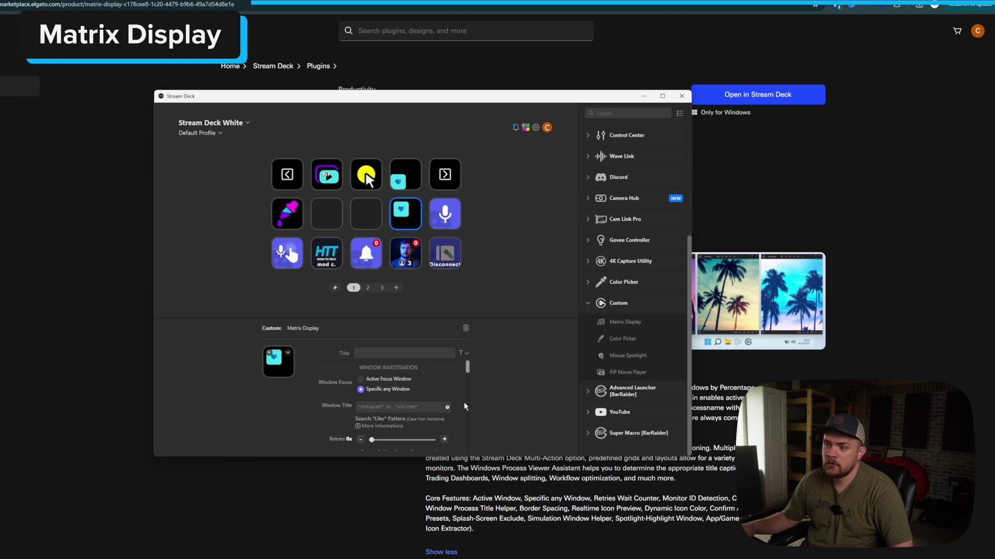
left_click(360, 378)
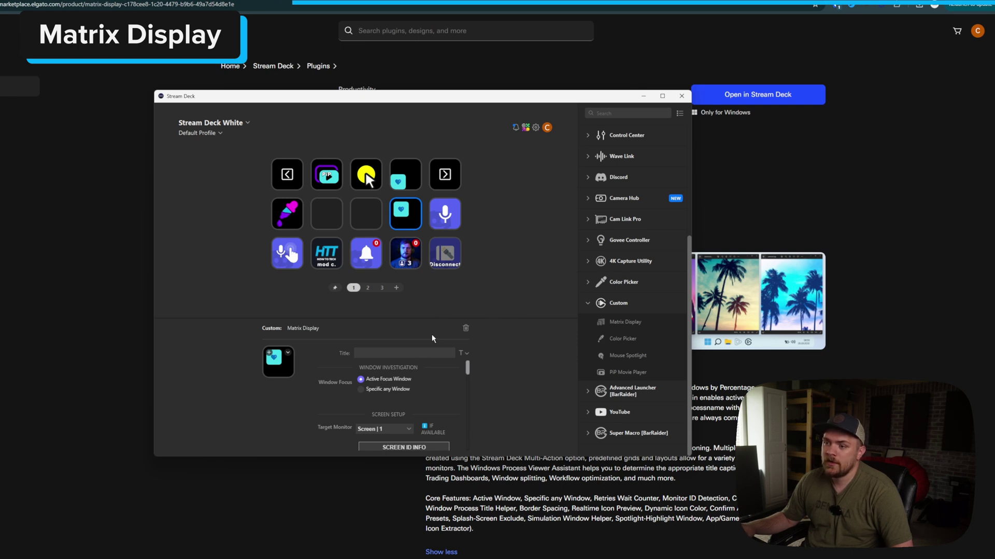
scroll(450, 394, "down", 1)
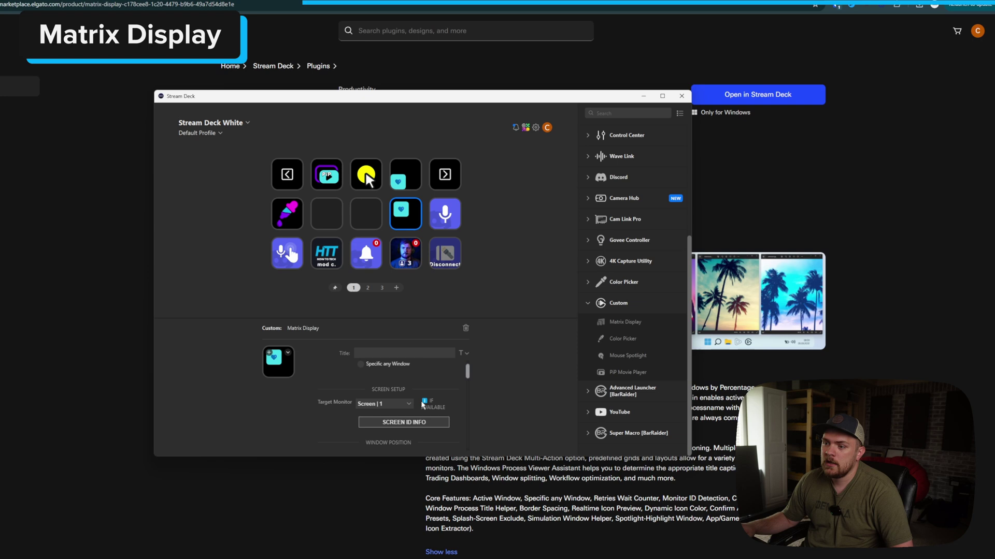
left_click(399, 404)
left_click(399, 403)
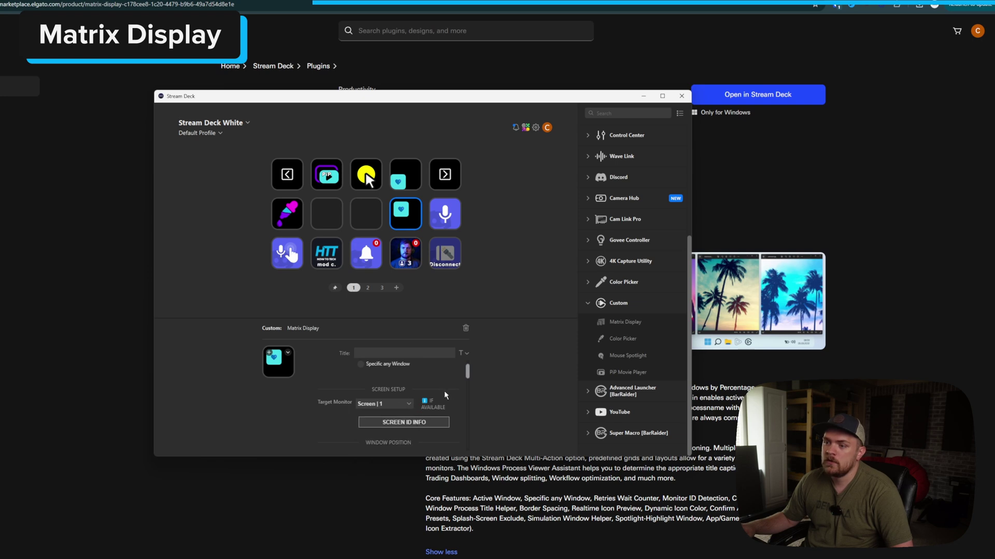
scroll(448, 392, "down", 1)
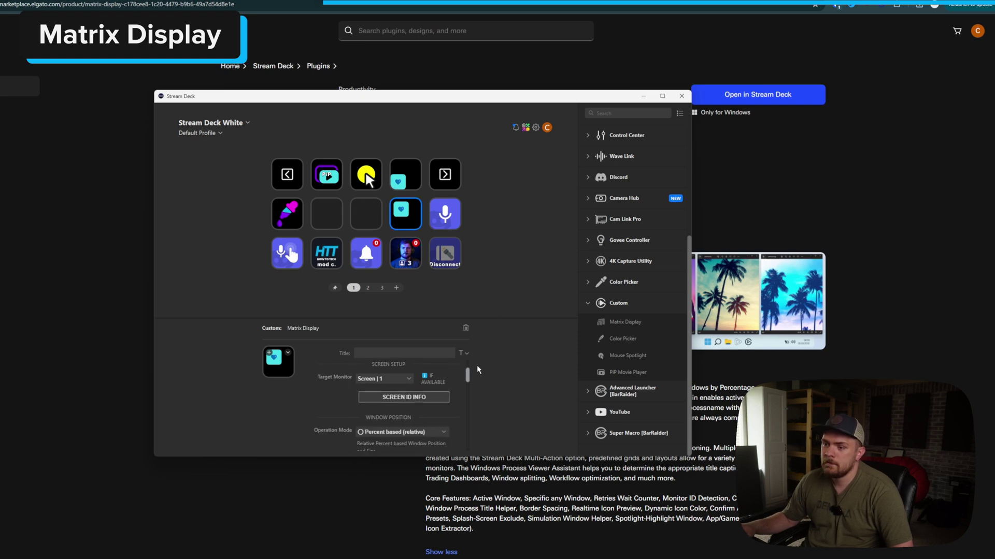
Apply the top-left quarter layout preset to the Matrix Display key, then deselect it.
left_click_drag(468, 375, 471, 406)
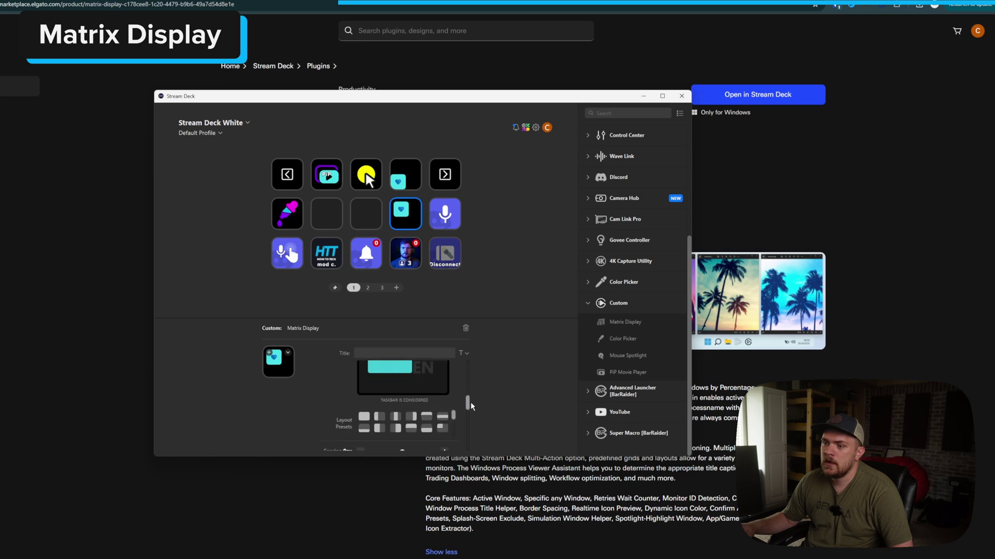
left_click(441, 429)
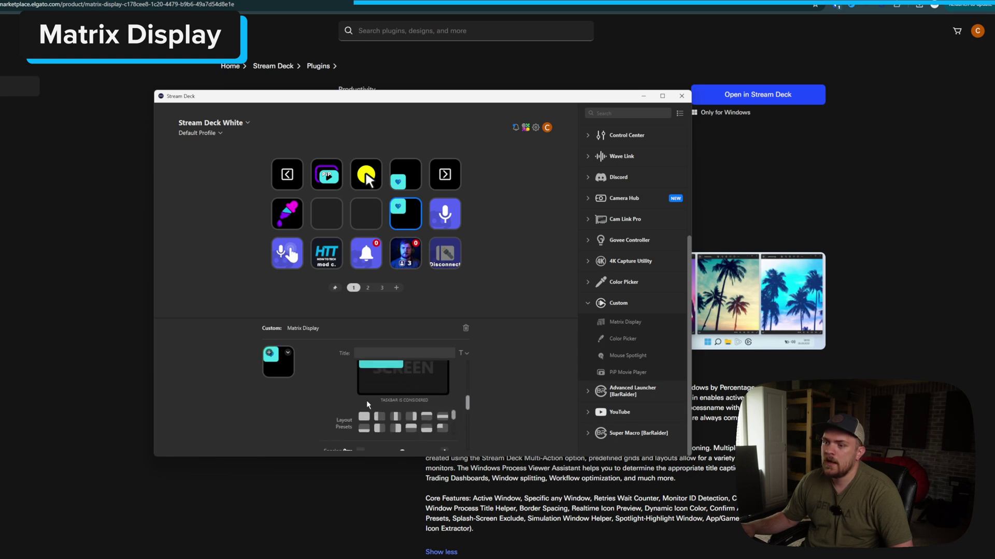
scroll(450, 428, "down", 2)
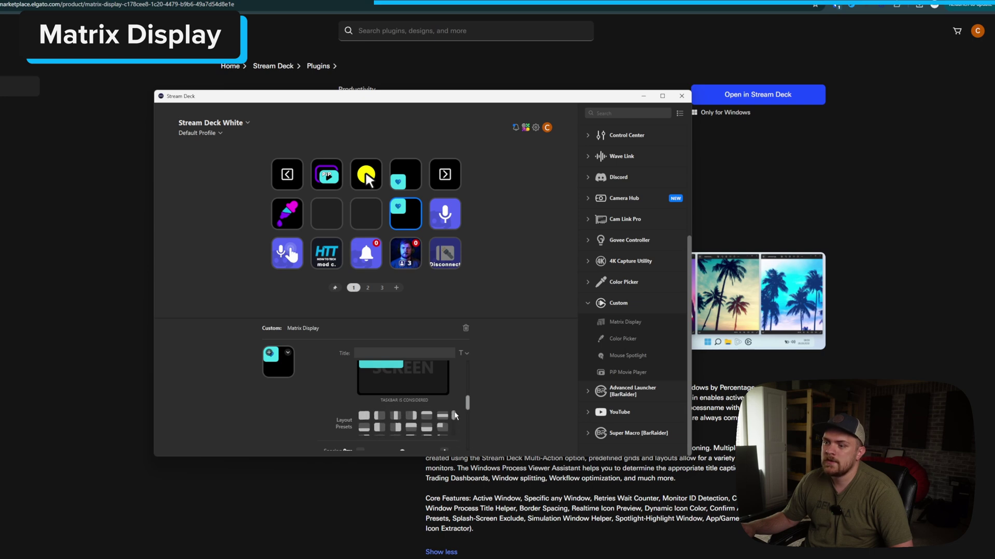
left_click_drag(456, 437, 469, 412)
scroll(451, 423, "down", 3)
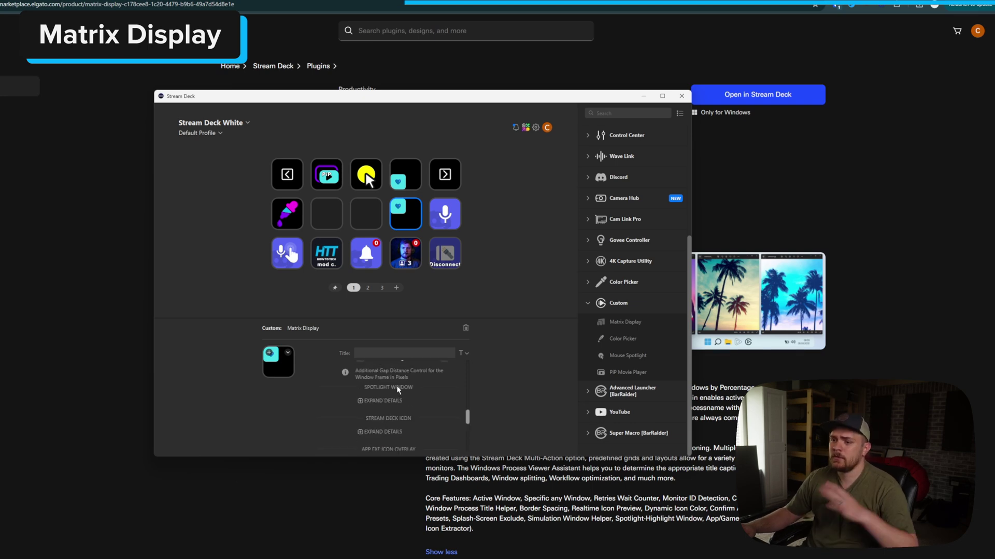
scroll(394, 389, "up", 3)
scroll(397, 399, "up", 2)
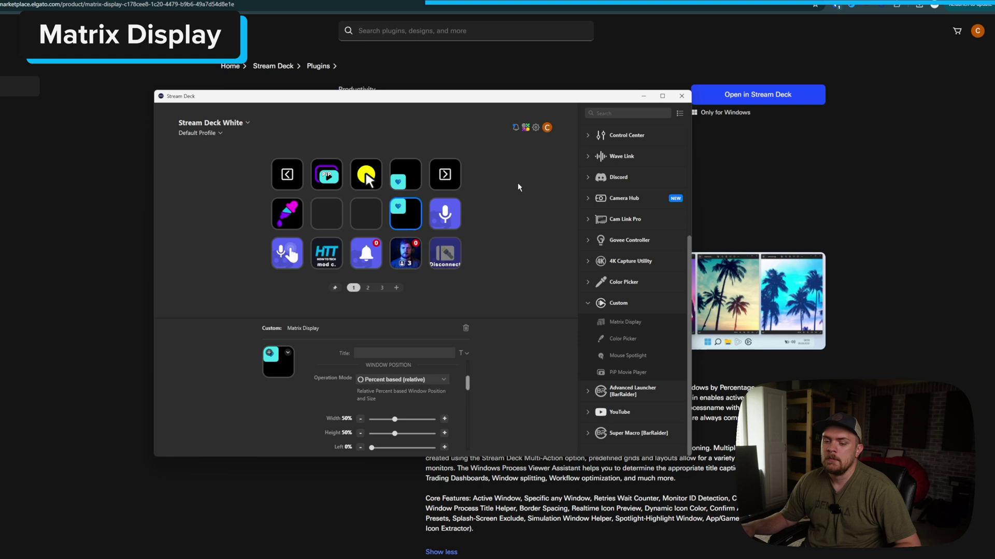
left_click(472, 268)
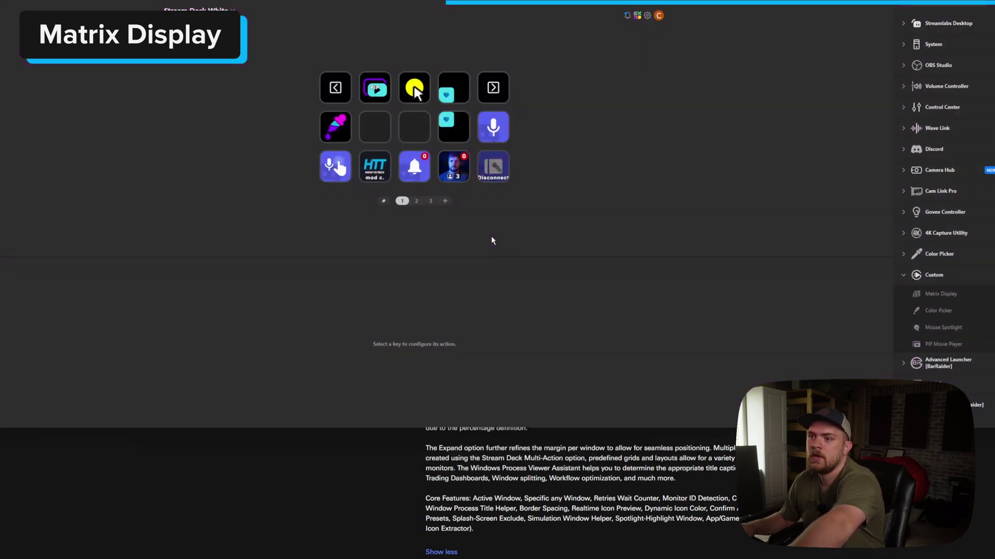
Switch the Matrix Display key to the first layout preset and shrink Stream Deck with Super+Left.
left_click(454, 129)
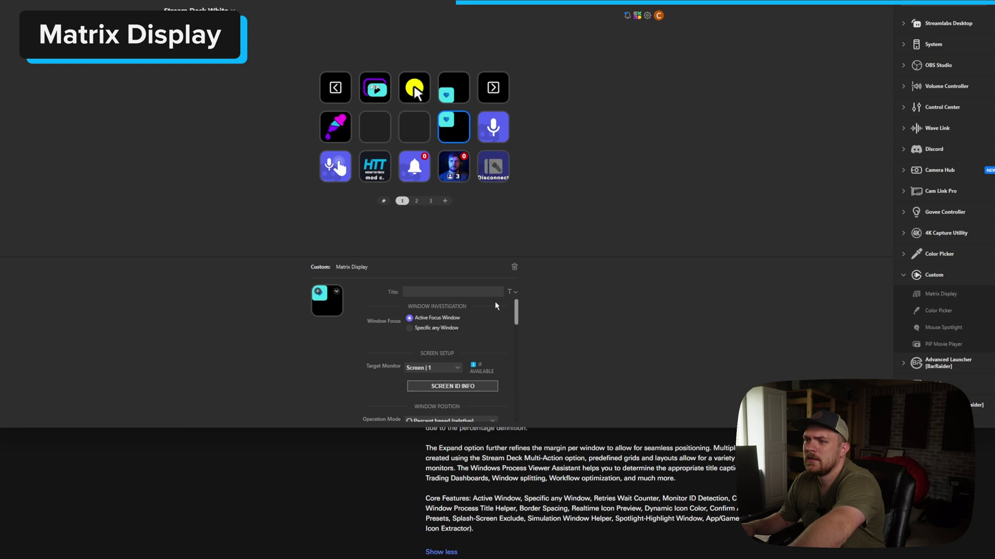
scroll(491, 351, "down", 5)
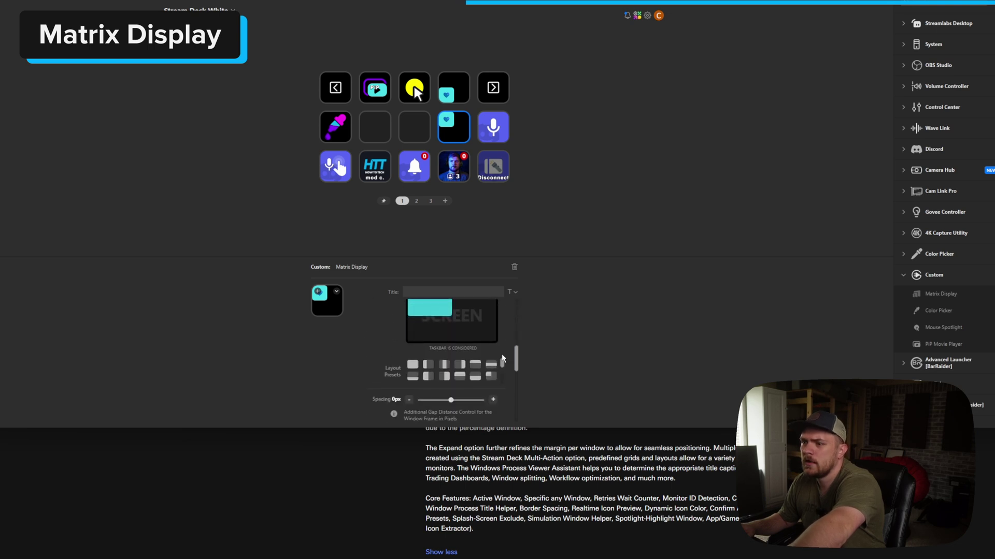
left_click(411, 367)
left_click(526, 201)
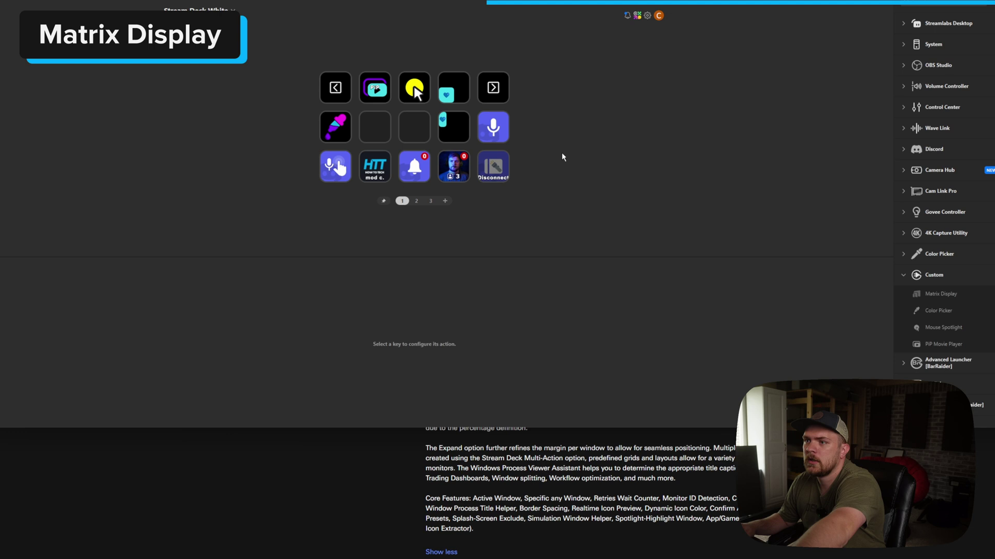
key("super+Left")
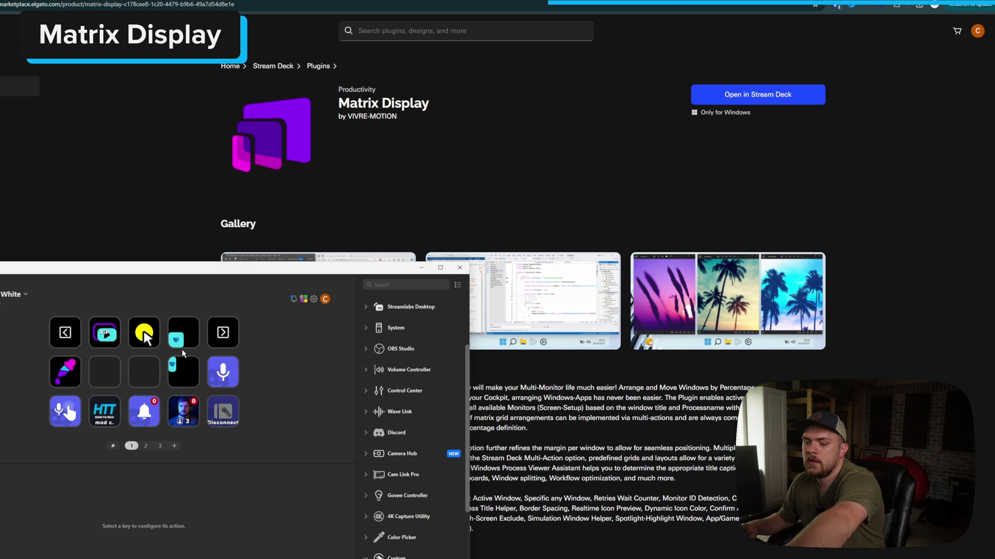
Centre the Stream Deck window, select the Matrix Display key, and expand the Multi Action group.
left_click_drag(231, 278, 490, 158)
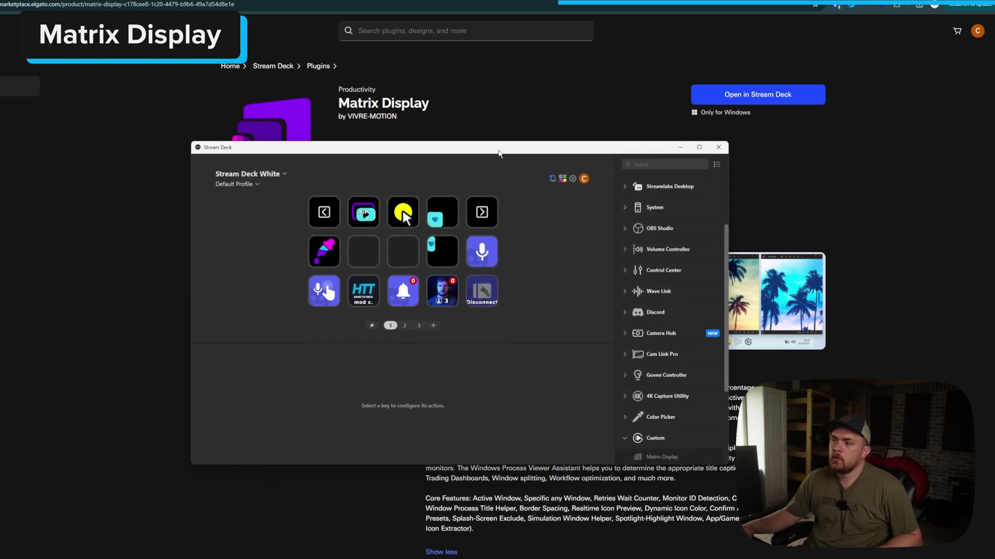
left_click(447, 260)
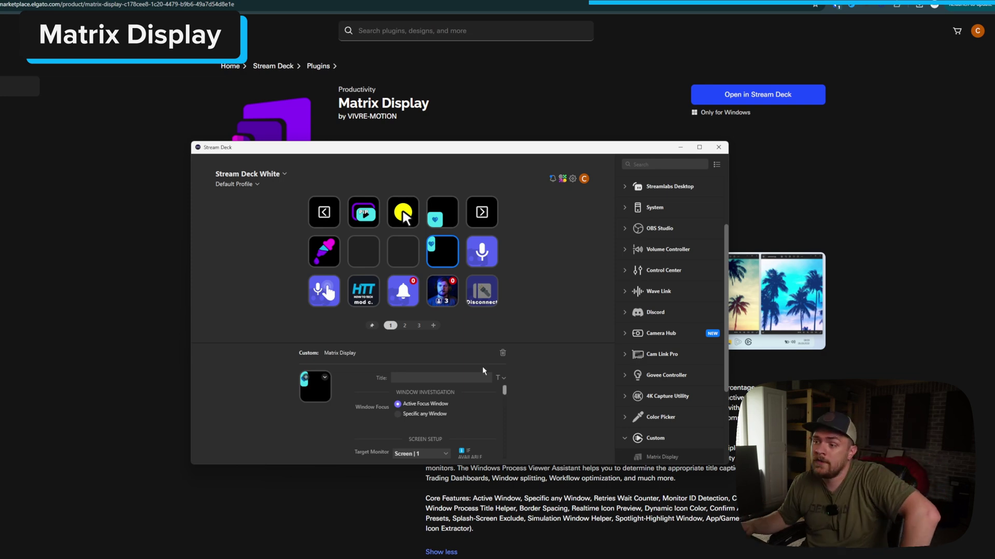
scroll(627, 359, "down", 3)
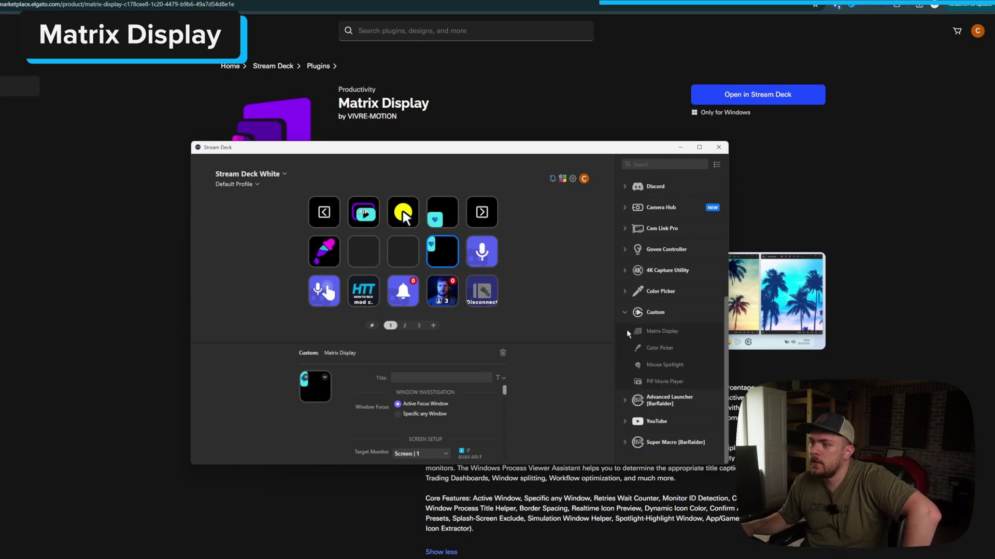
scroll(627, 330, "up", 6)
left_click(625, 186)
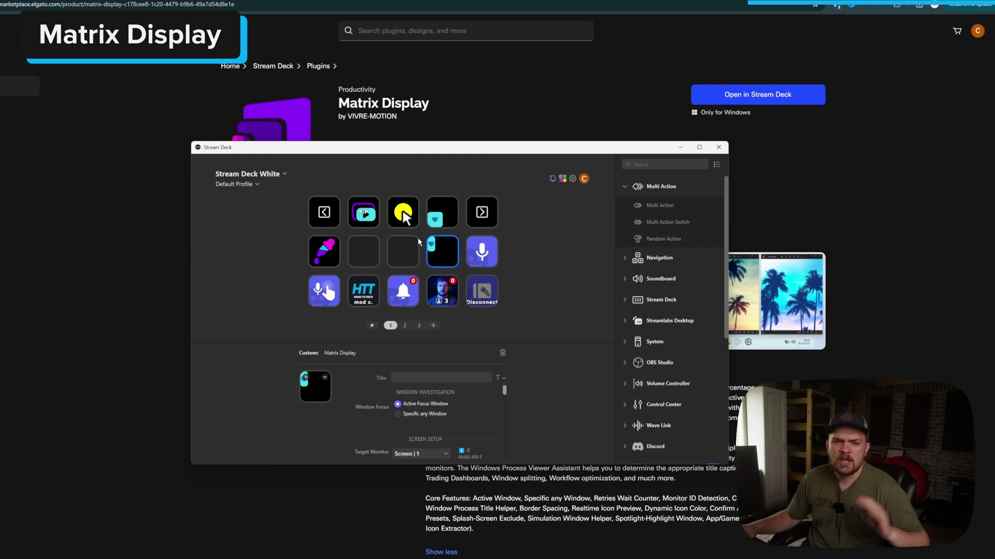
Delete the duplicate second-row Matrix Display key.
right_click(444, 254)
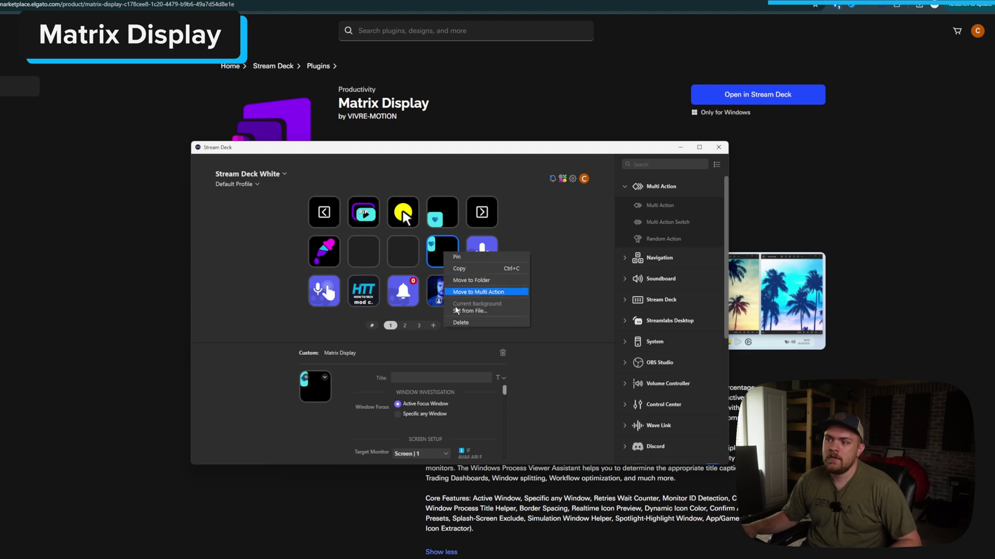
left_click(485, 322)
left_click(471, 325)
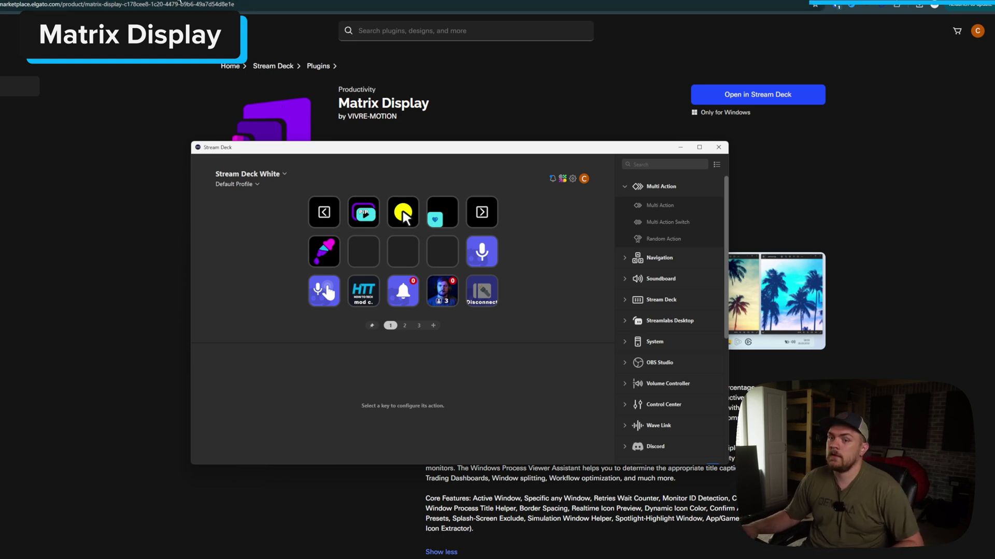
Check monitor ID numbers in the remaining Matrix Display key, then drag it into the second row.
left_click(449, 228)
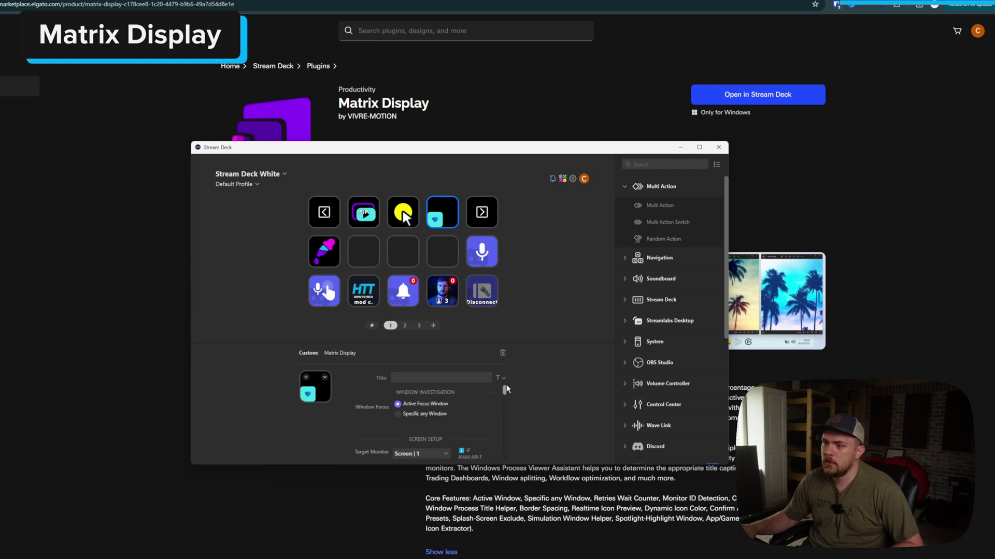
left_click_drag(504, 395, 460, 401)
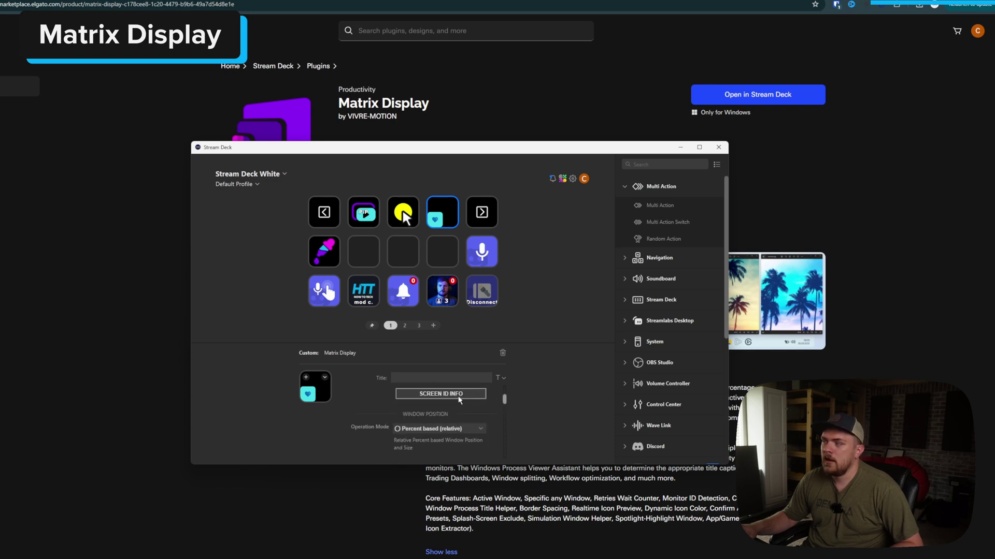
left_click(459, 398)
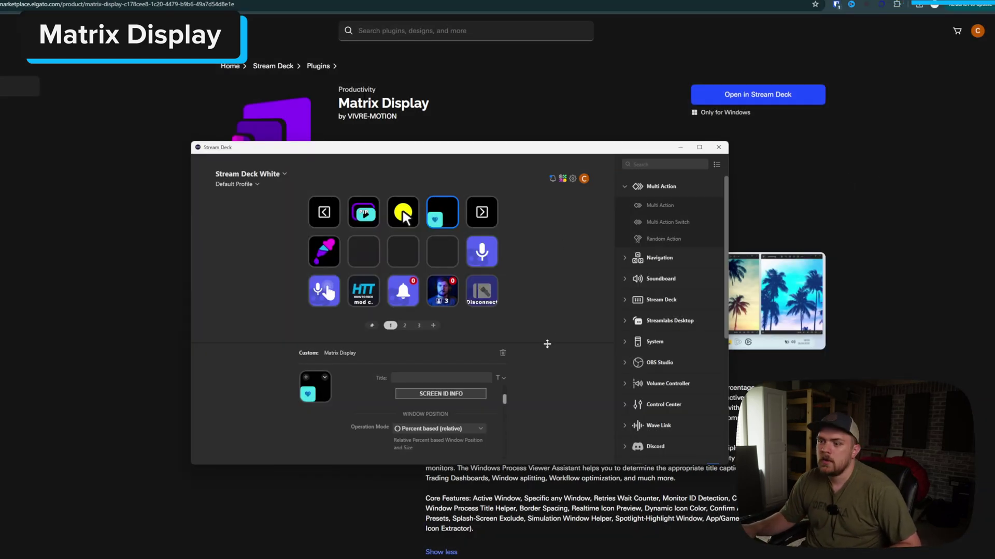
left_click_drag(503, 403, 509, 384)
left_click(539, 256)
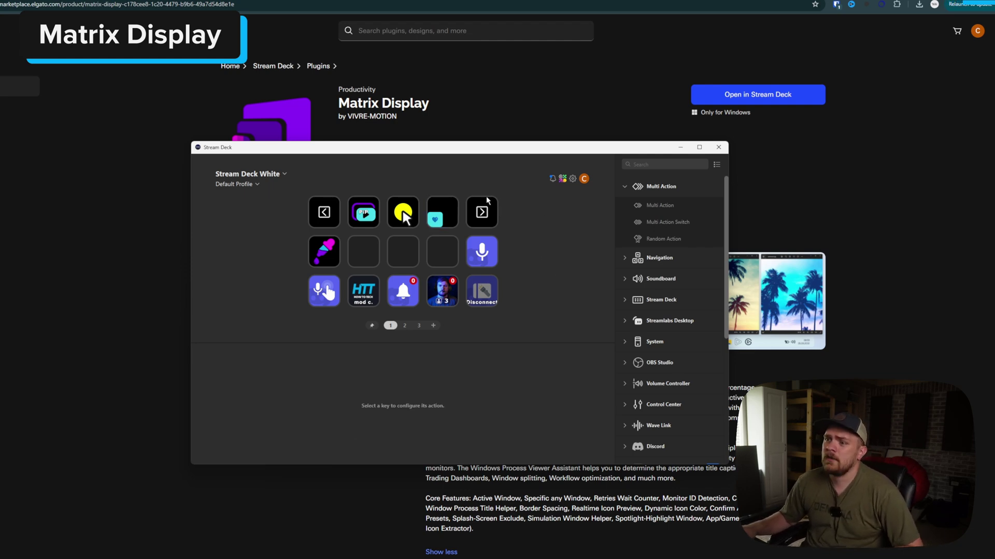
left_click_drag(440, 220, 442, 251)
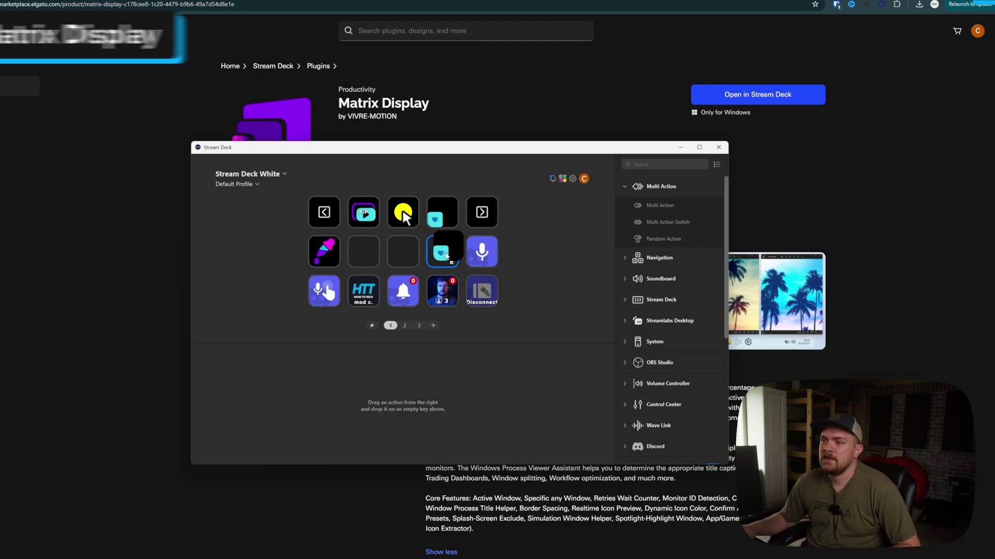
left_click_drag(323, 252, 445, 219)
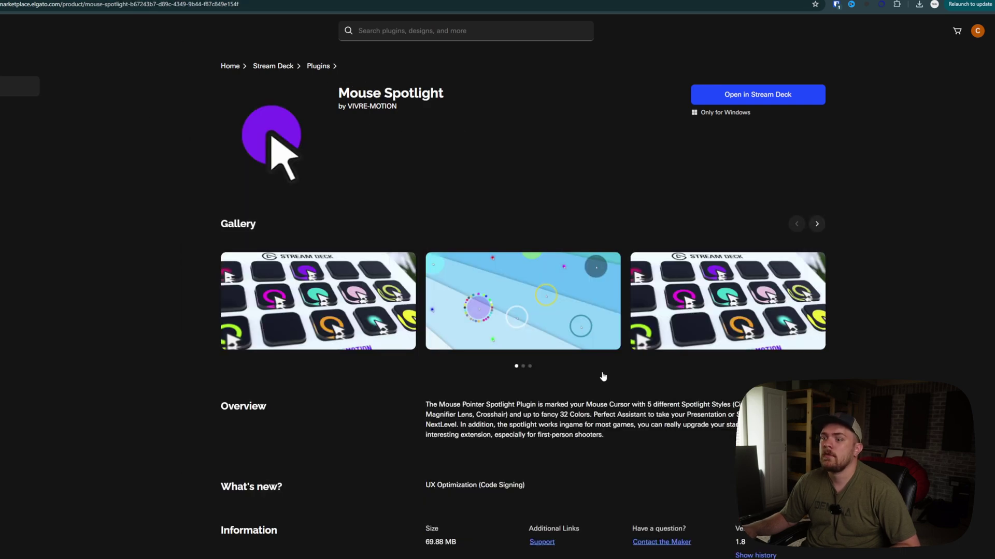
Bring Stream Deck back up and move the Mouse Spotlight key to row two's first slot.
mouse_move(636, 558)
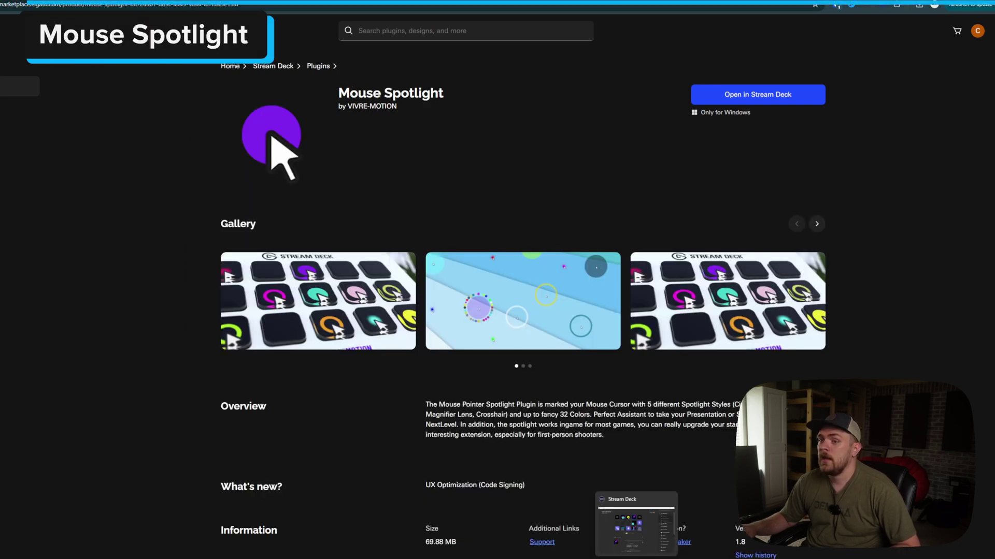
left_click(636, 523)
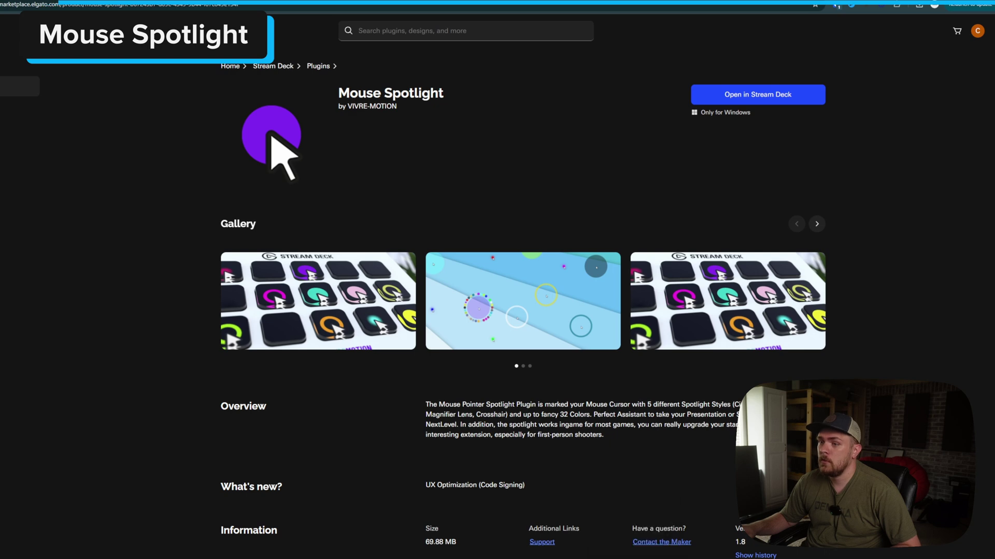
left_click_drag(403, 212, 324, 251)
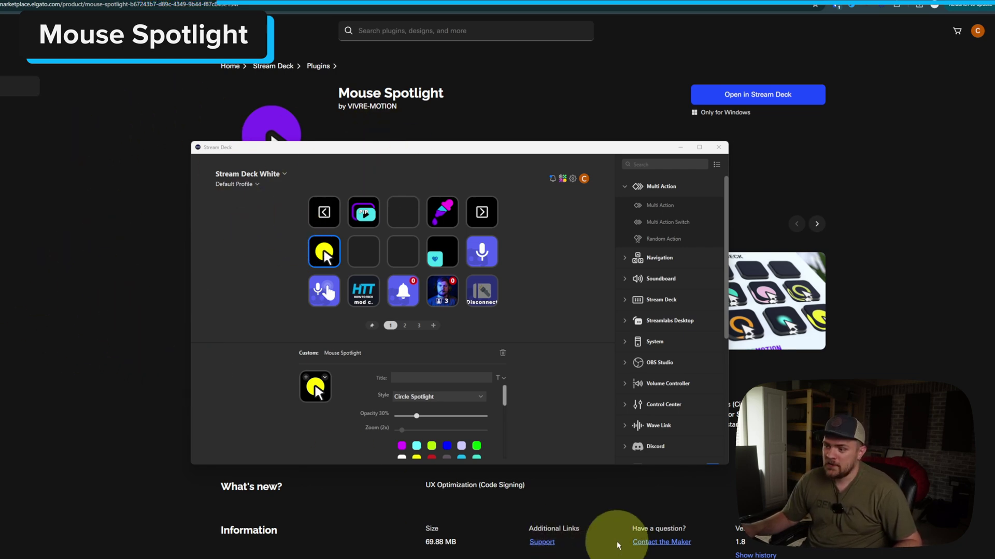
After trying Ring Spotlight and Magnifier Glass, choose Circle Spotlight and move the key to row two's middle.
mouse_move(645, 558)
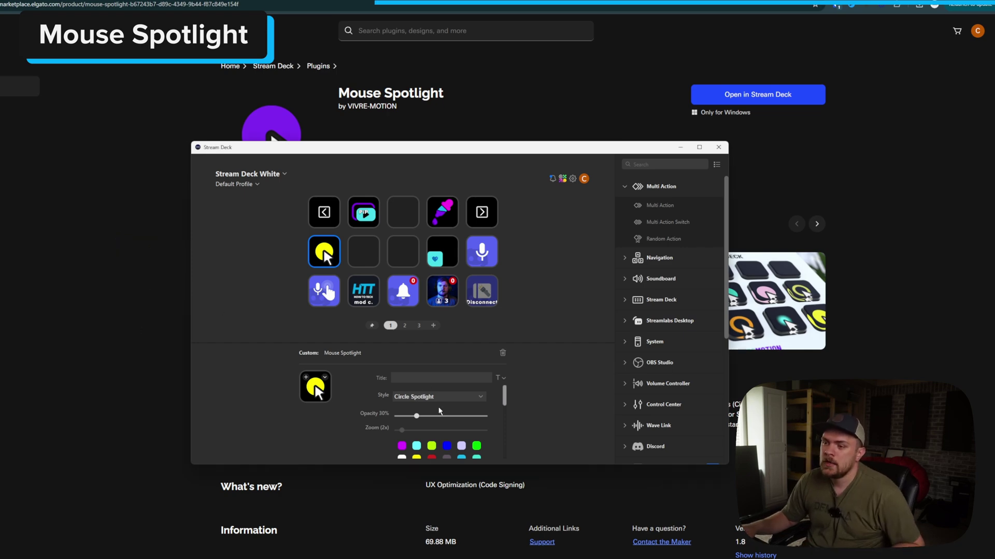
left_click(429, 397)
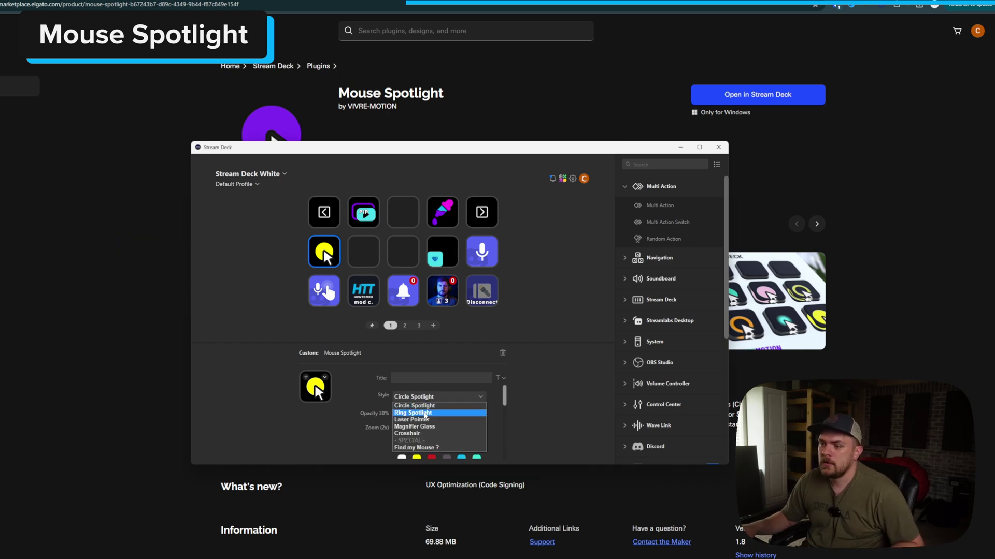
left_click(425, 413)
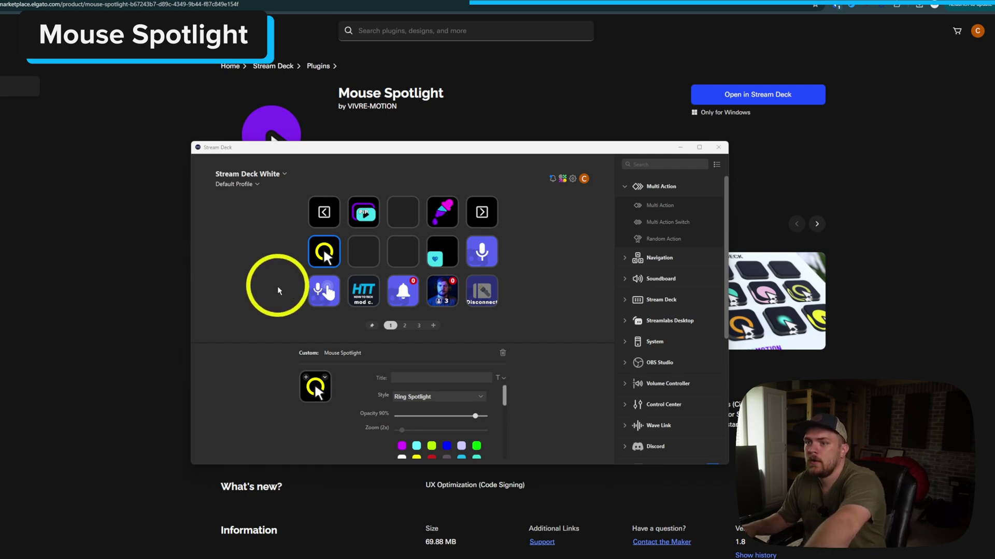
left_click(430, 397)
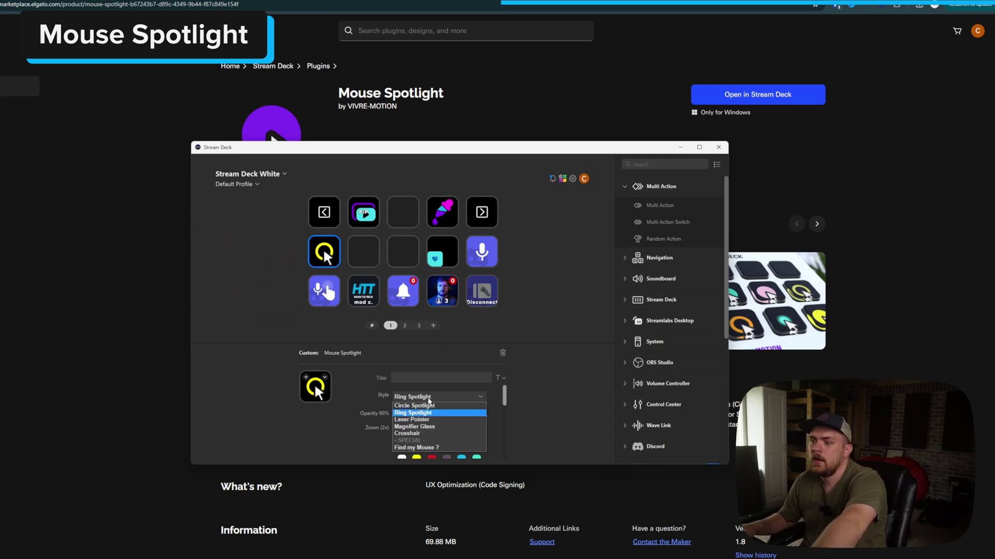
left_click(427, 427)
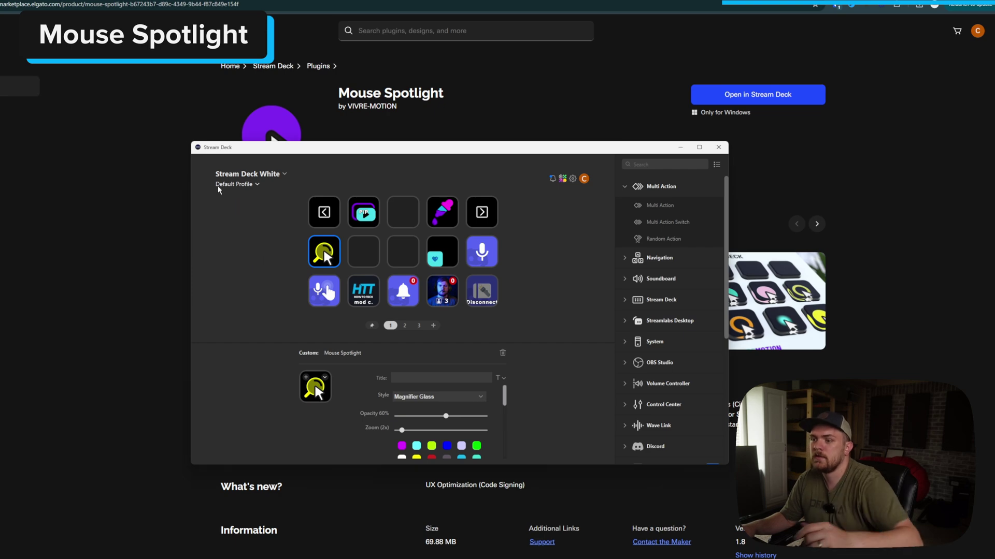
left_click(465, 399)
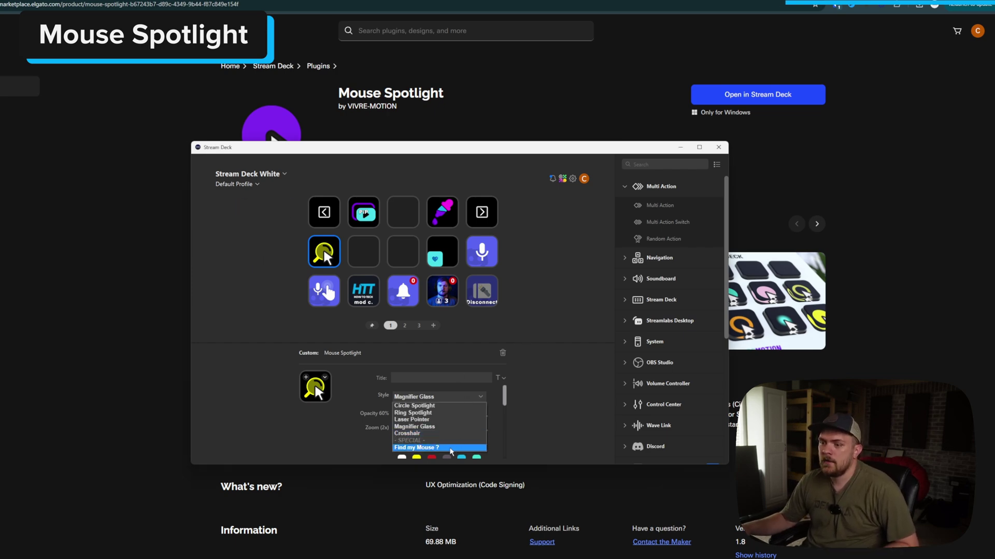
left_click(487, 398)
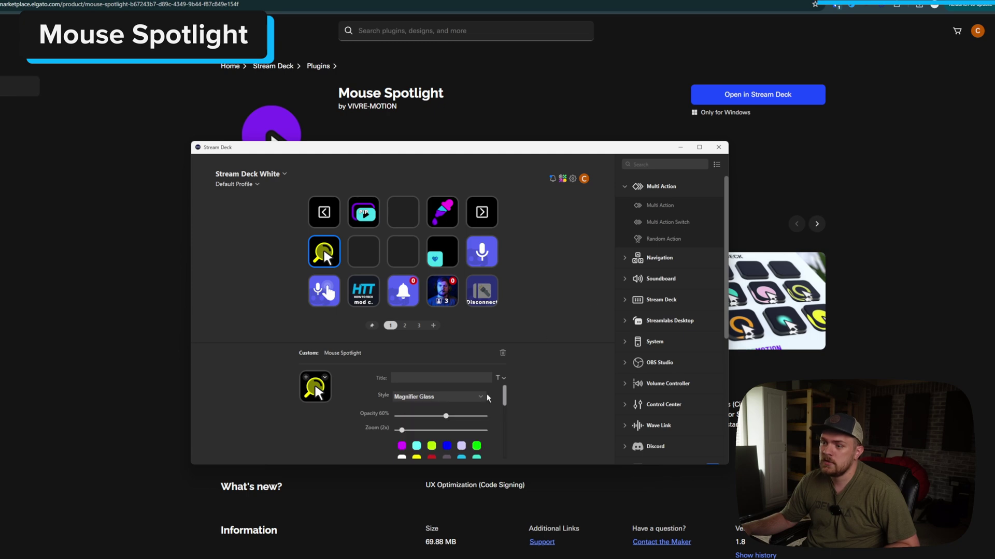
left_click(459, 401)
left_click(433, 410)
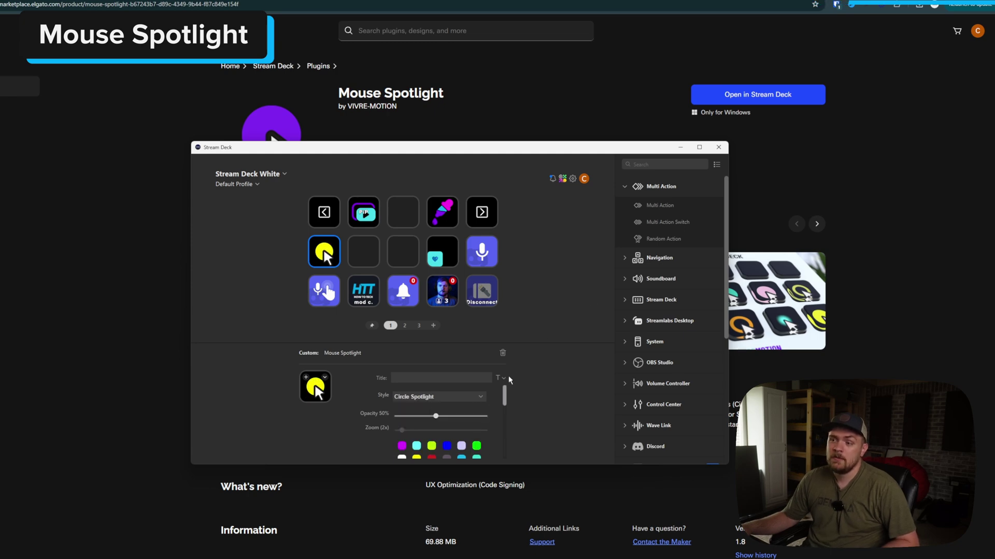
left_click_drag(332, 259, 408, 254)
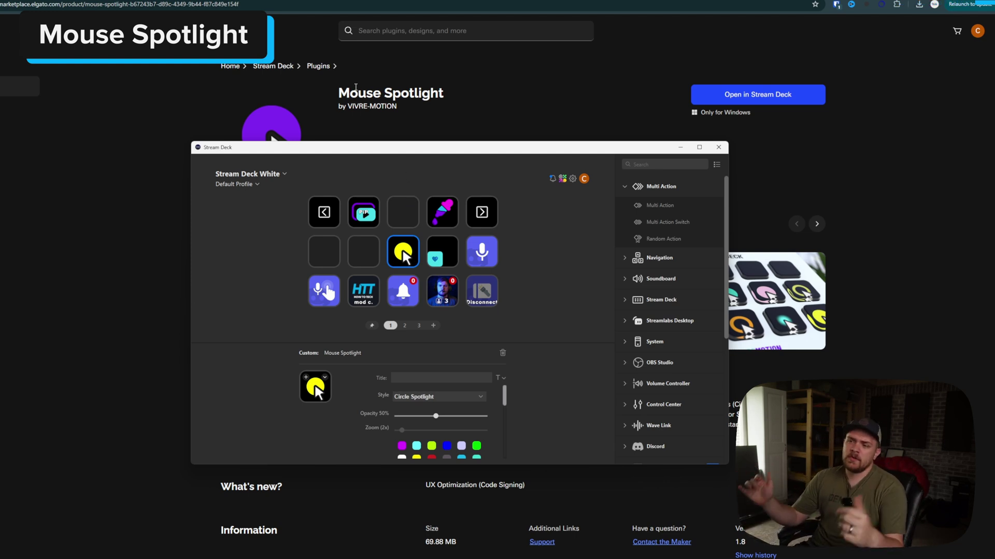
Move the existing Color Picker key to the second slot of row two.
left_click_drag(449, 227, 362, 252)
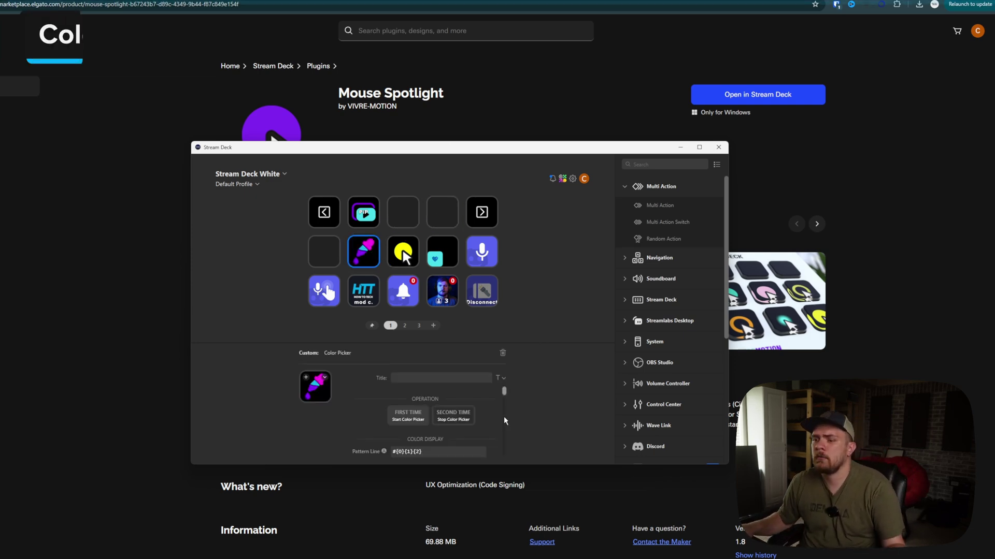
mouse_move(504, 392)
left_mouse_down()
mouse_move(506, 403)
mouse_move(511, 388)
left_mouse_up()
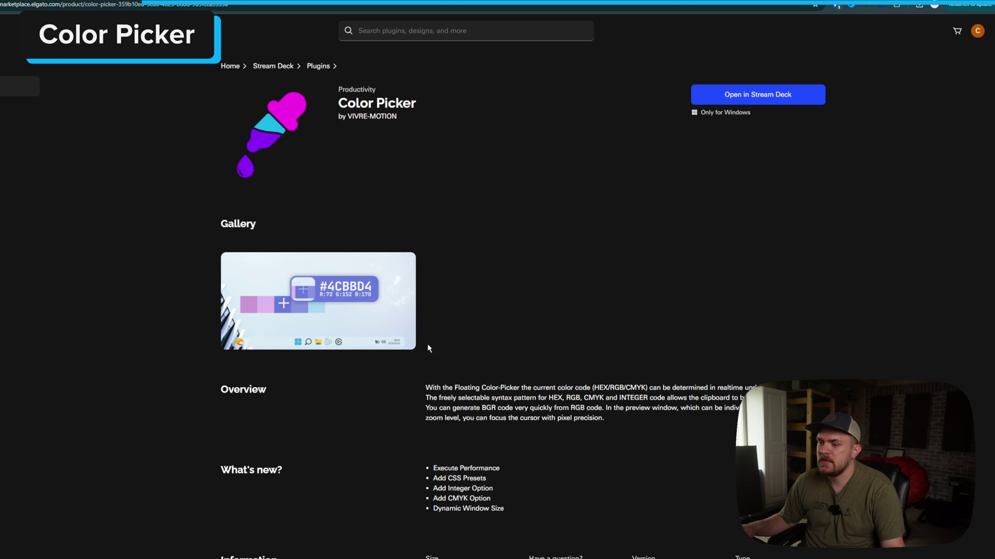
scroll(429, 352, "down", 1)
scroll(429, 354, "down", 1)
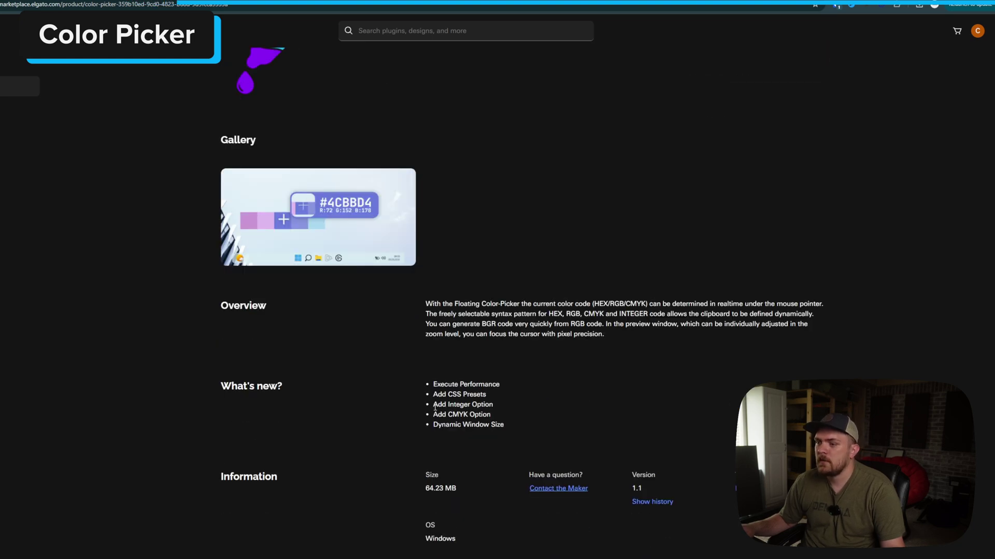
scroll(508, 303, "up", 2)
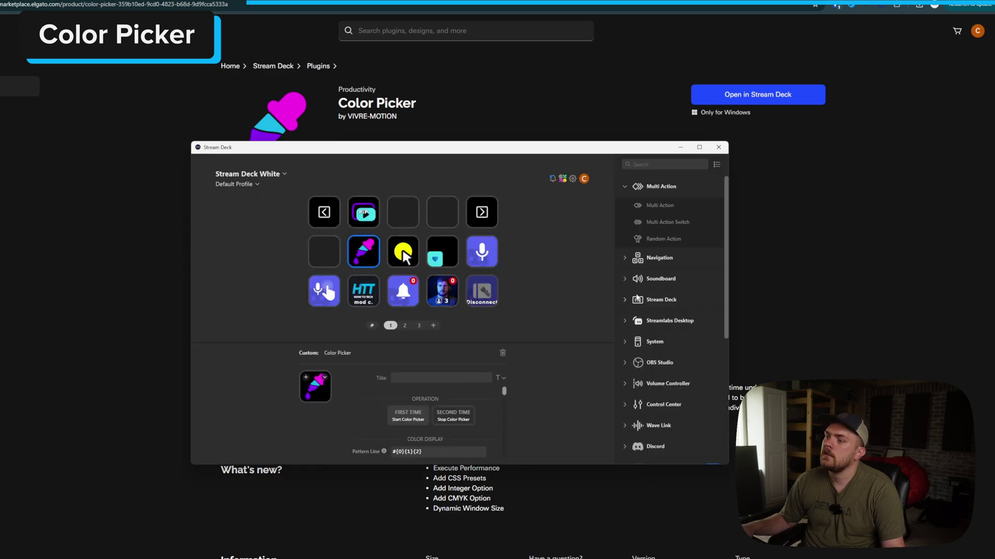
scroll(644, 371, "down", 5)
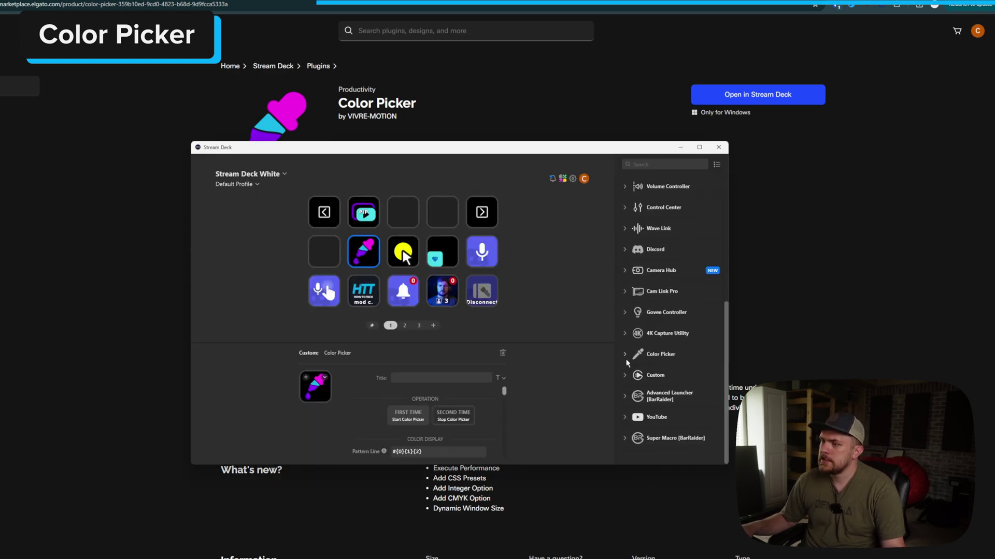
Drag a Color Picker action from the Custom plugin onto row two's empty first key.
left_click(625, 375)
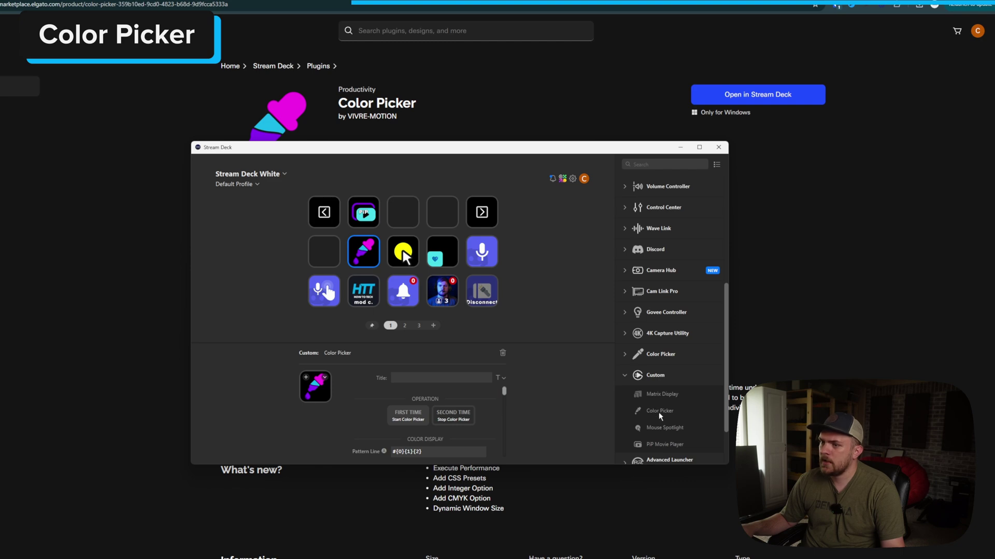
left_click_drag(658, 411, 326, 255)
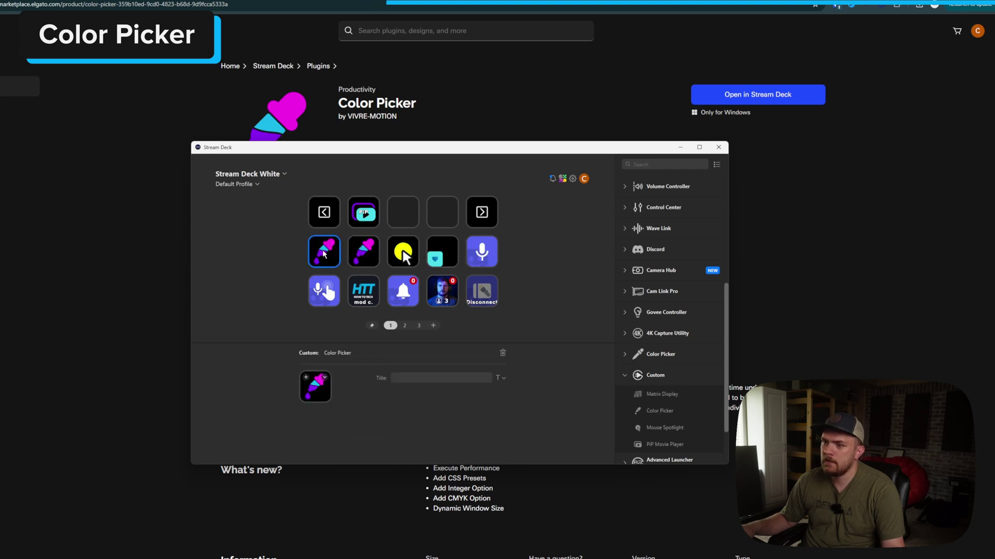
scroll(408, 381, "down", 1)
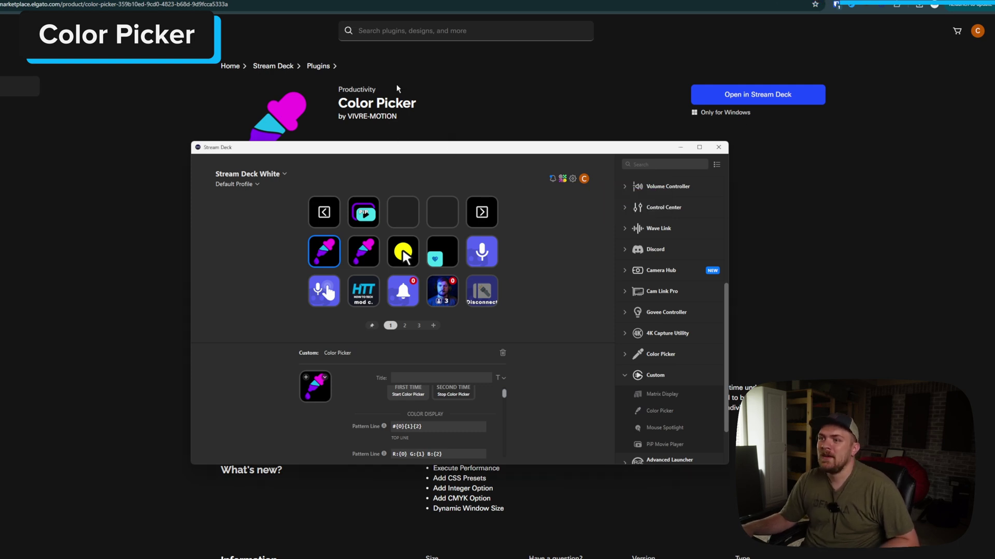
left_click(406, 31)
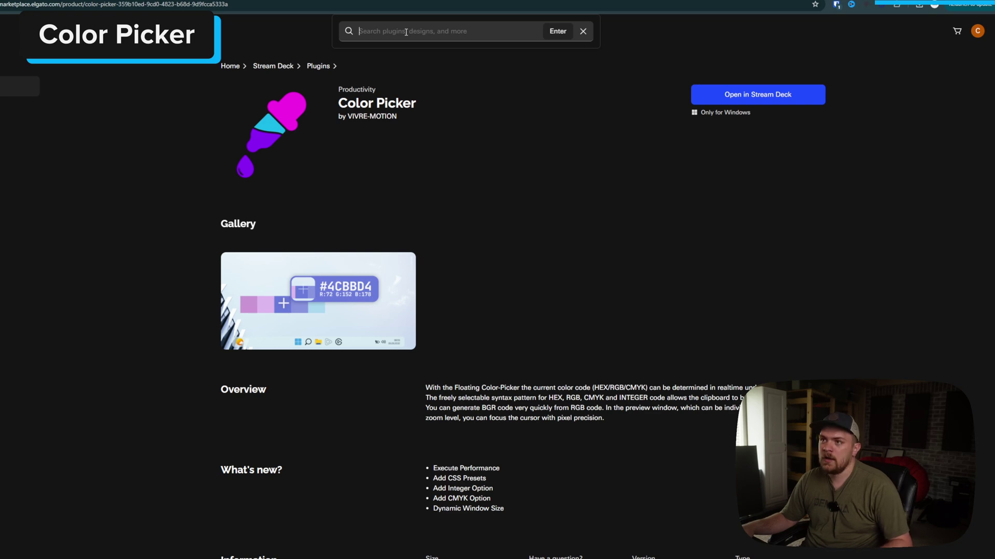
type("#D85FC4")
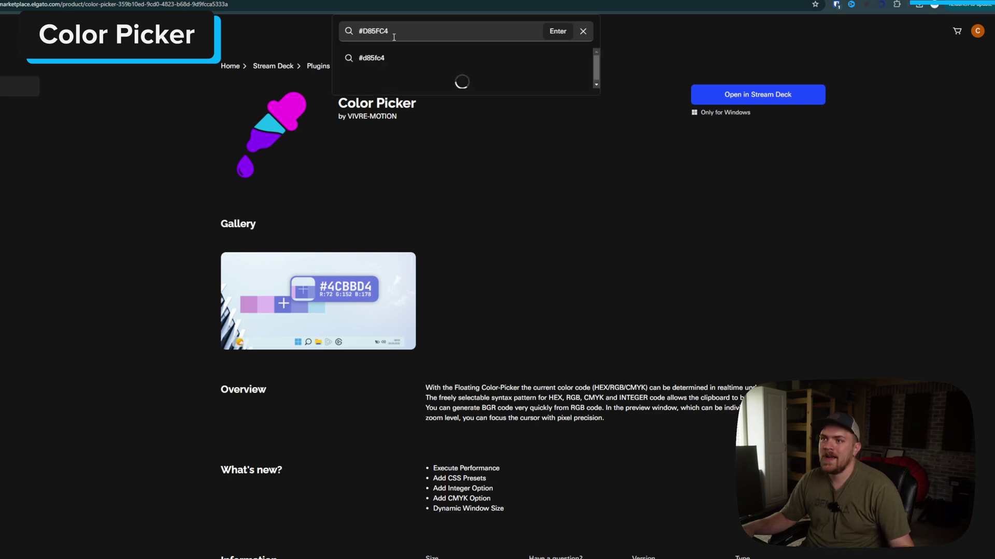
key("Return")
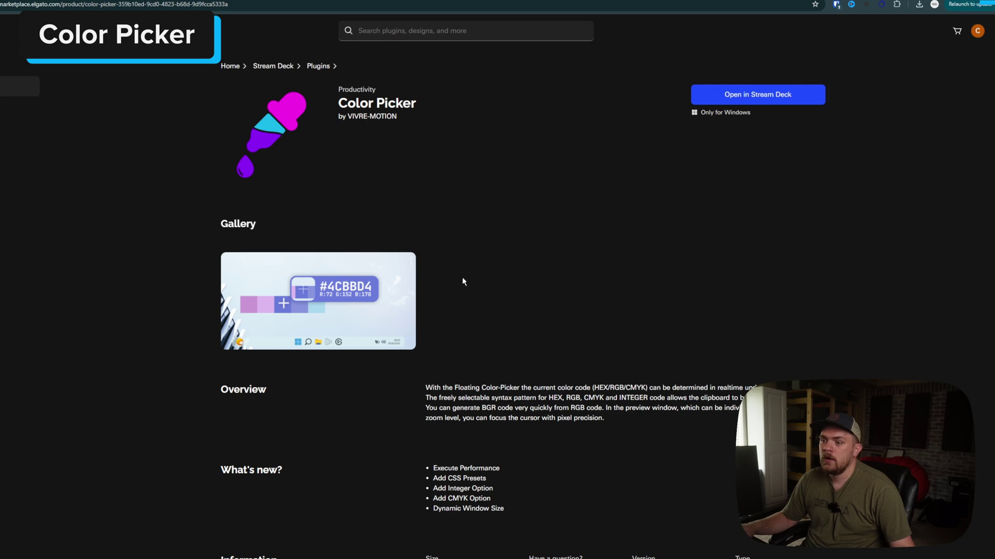
key("alt+Tab")
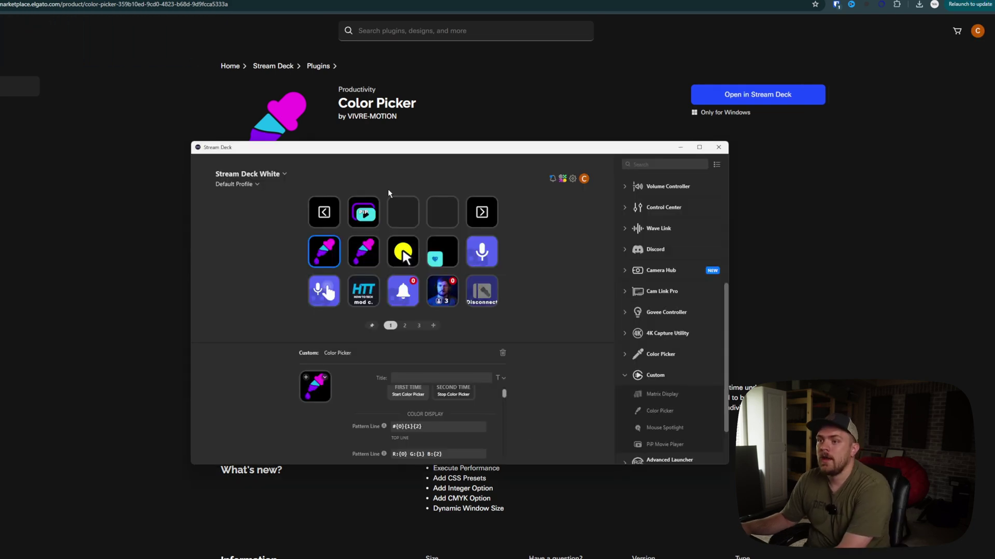
left_click_drag(364, 213, 442, 212)
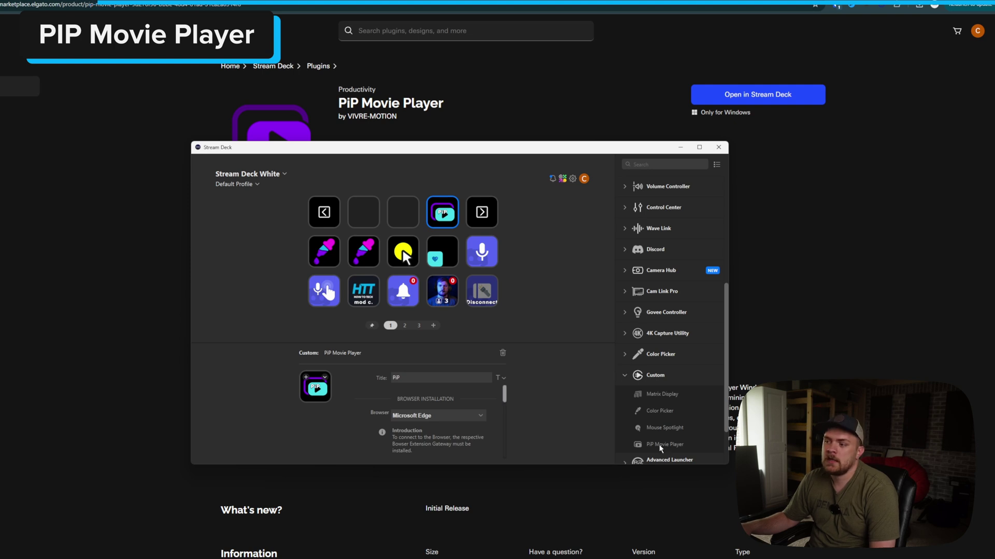
Place a PiP Movie Player action on row one's second key and choose Microsoft Edge as its browser.
left_click_drag(660, 449, 369, 213)
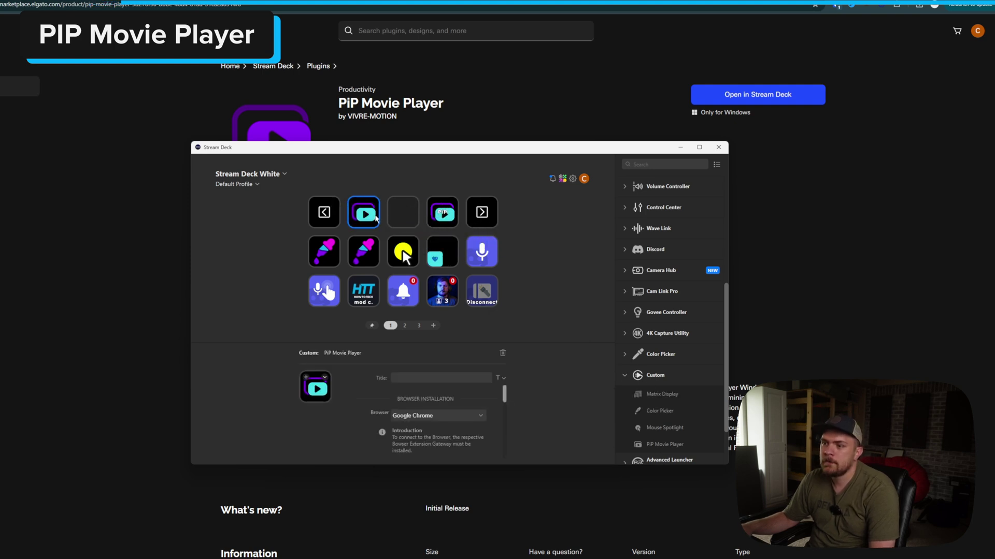
left_click(481, 418)
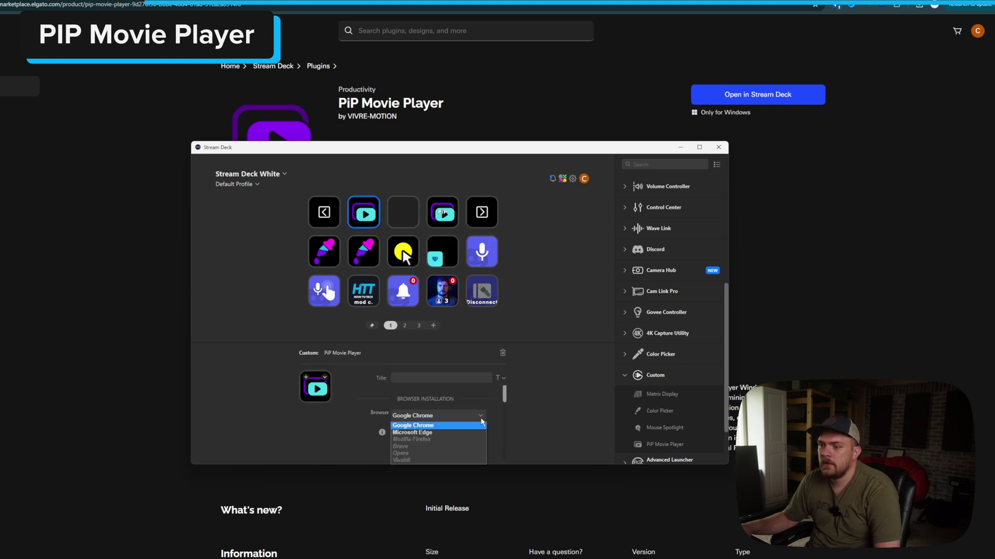
scroll(488, 416, "down", 1)
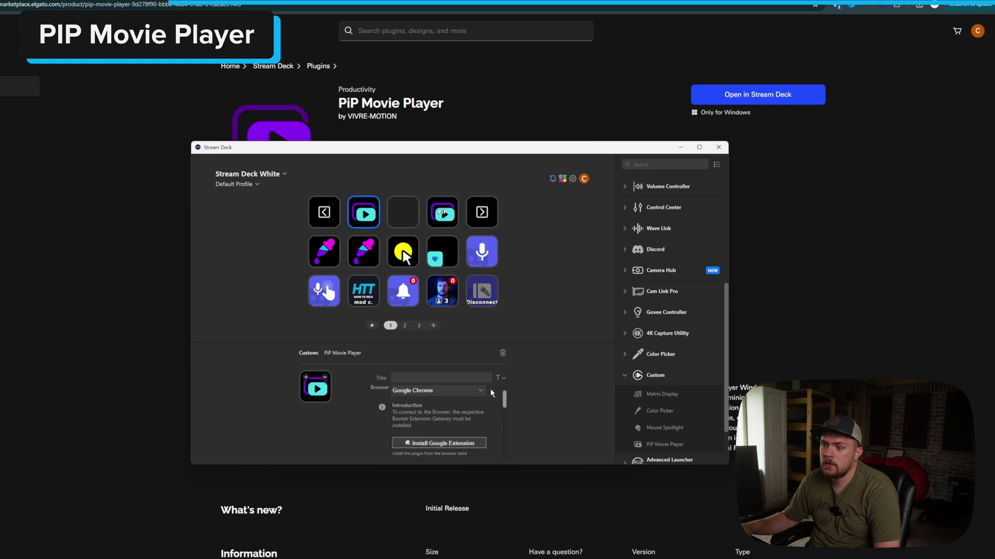
left_click(481, 391)
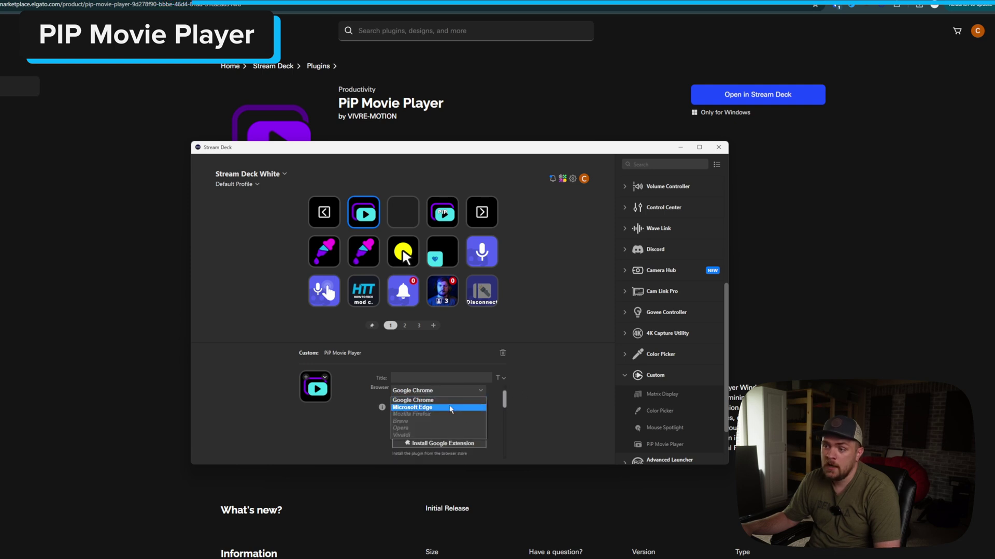
left_click(451, 408)
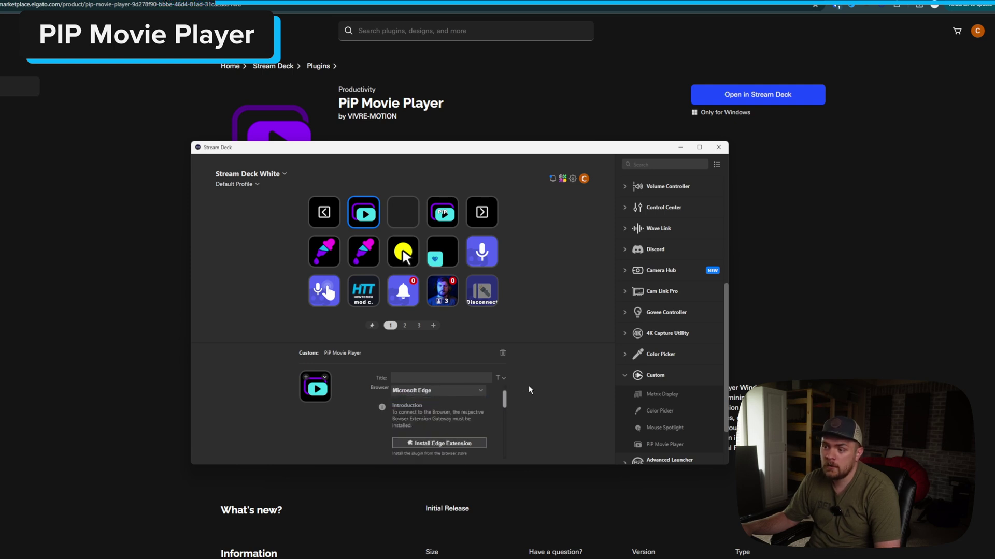
left_click_drag(506, 404, 506, 407)
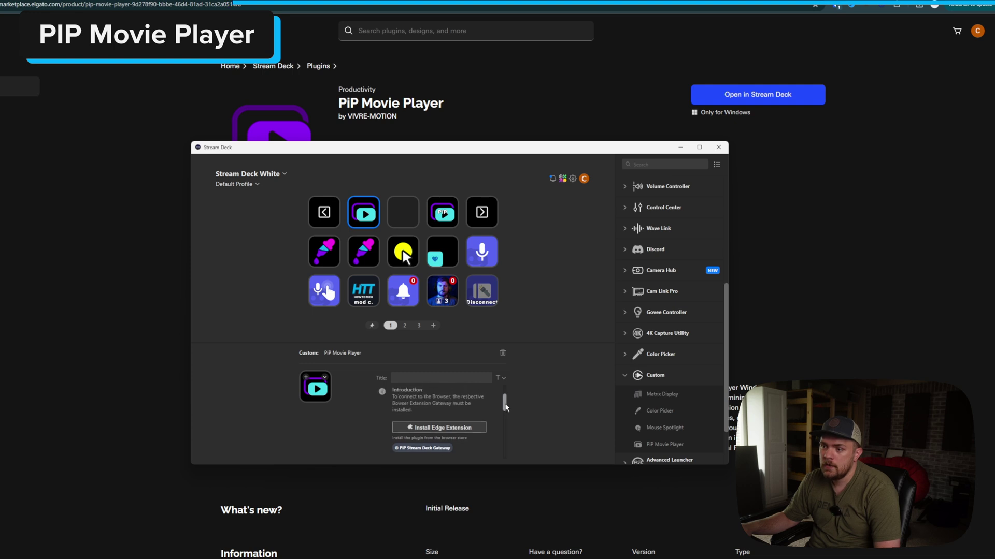
left_click(465, 427)
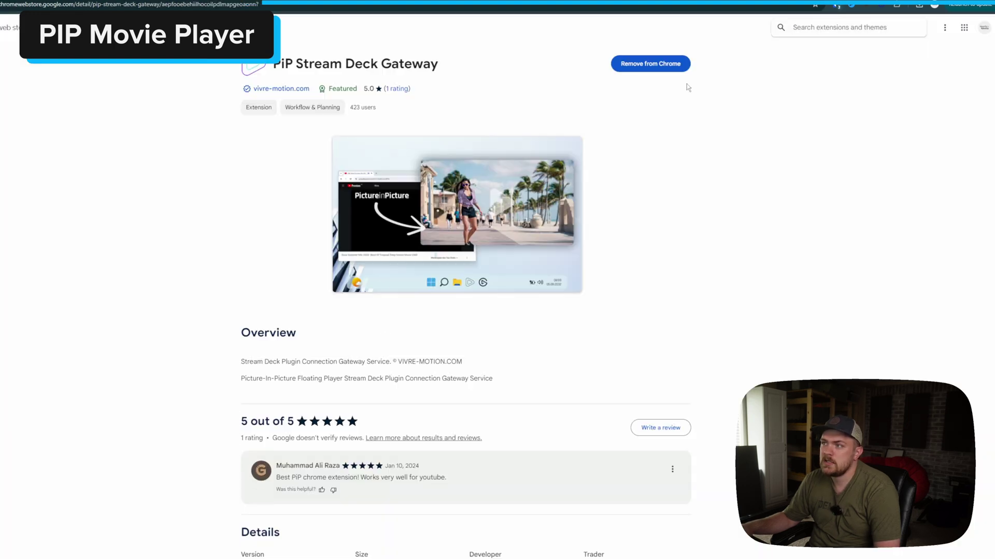
left_click(897, 6)
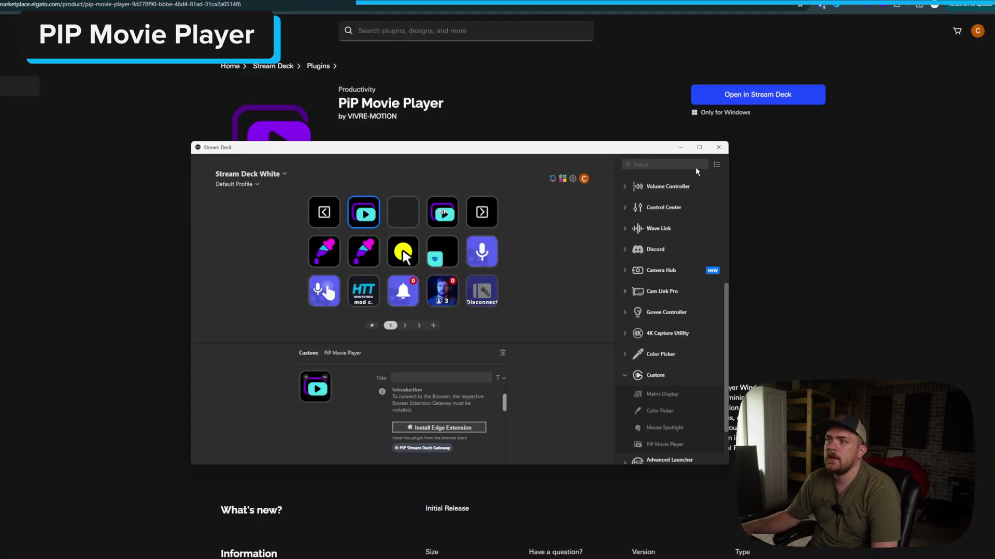
Bring Stream Deck up over the playing YouTube video, review the PiP key's settings, then return to the video.
left_click(645, 68)
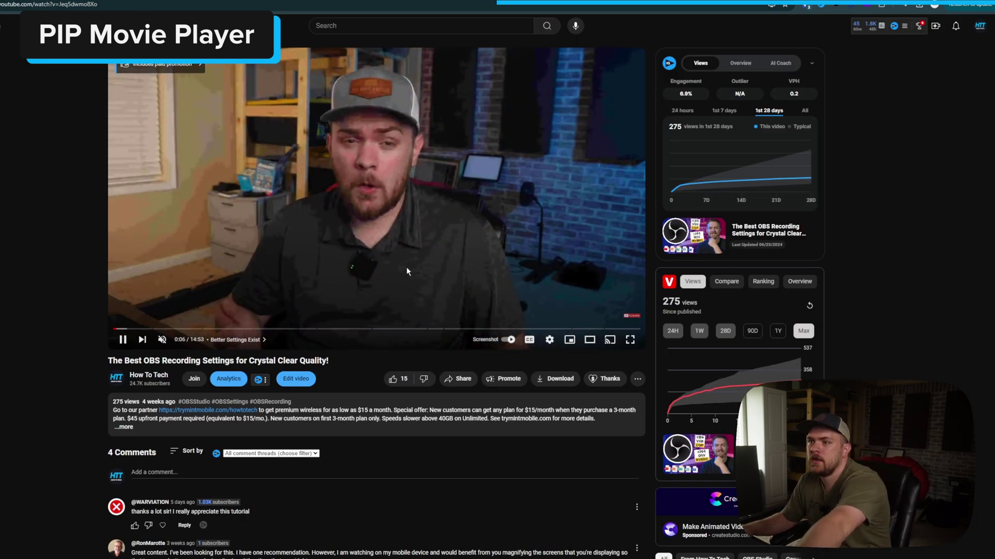
key("alt+Tab")
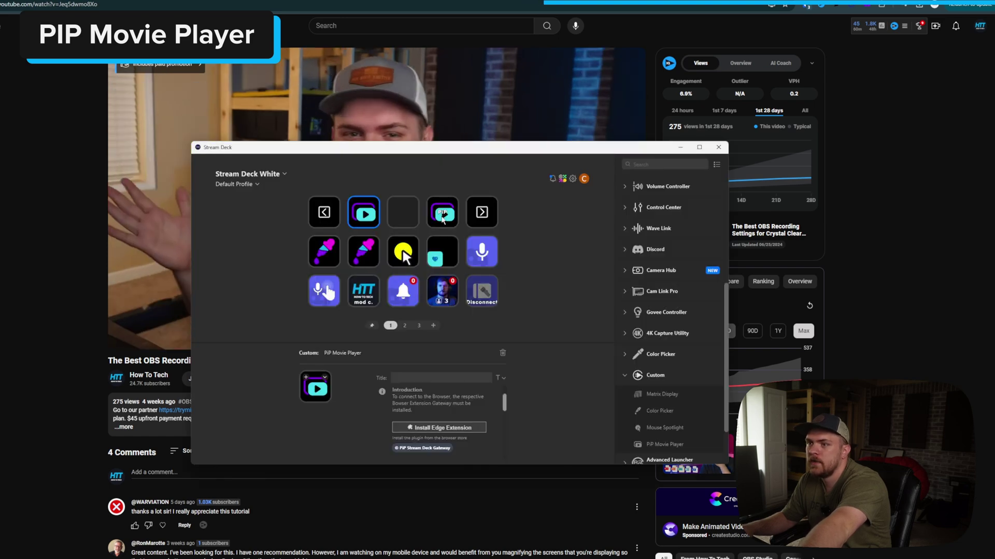
scroll(491, 402, "down", 3)
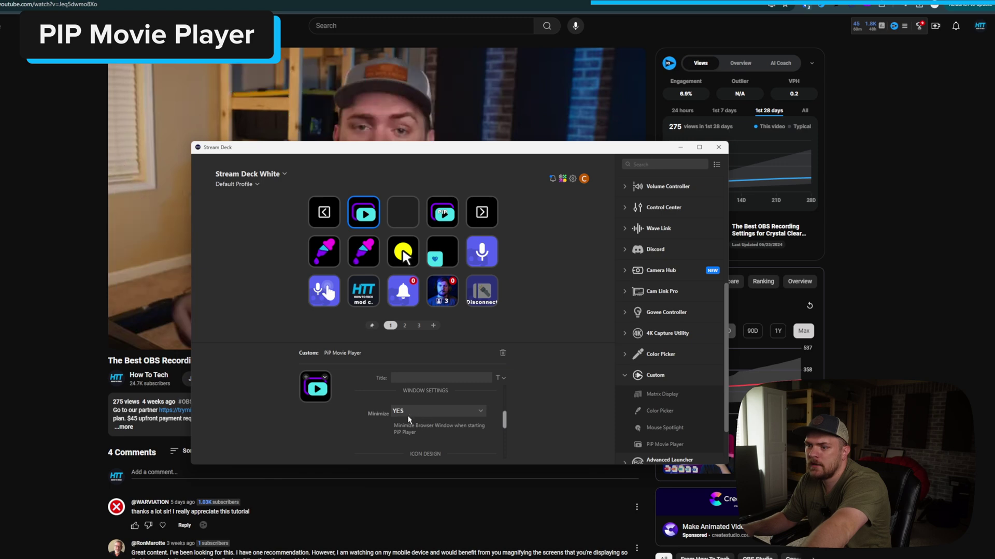
scroll(437, 413, "down", 4)
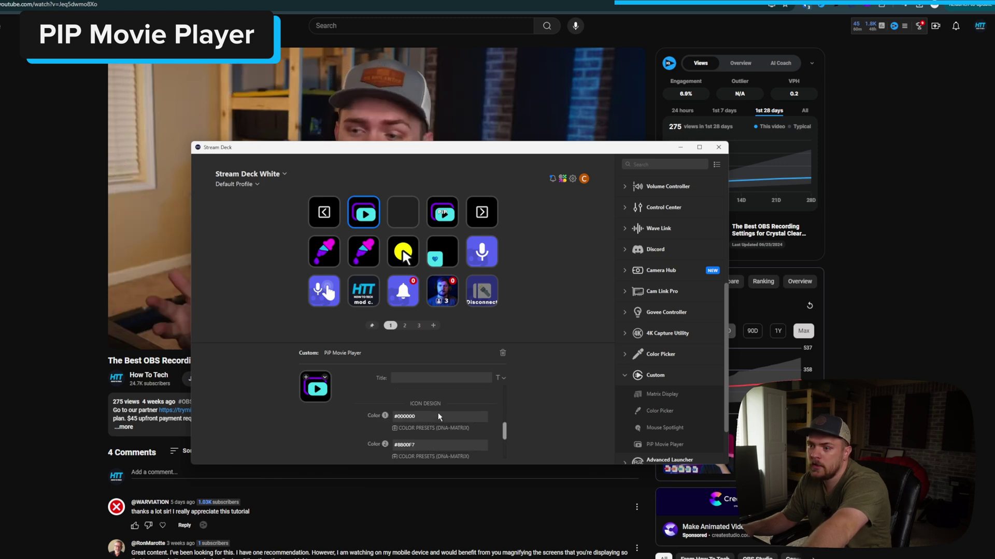
scroll(438, 420, "up", 5)
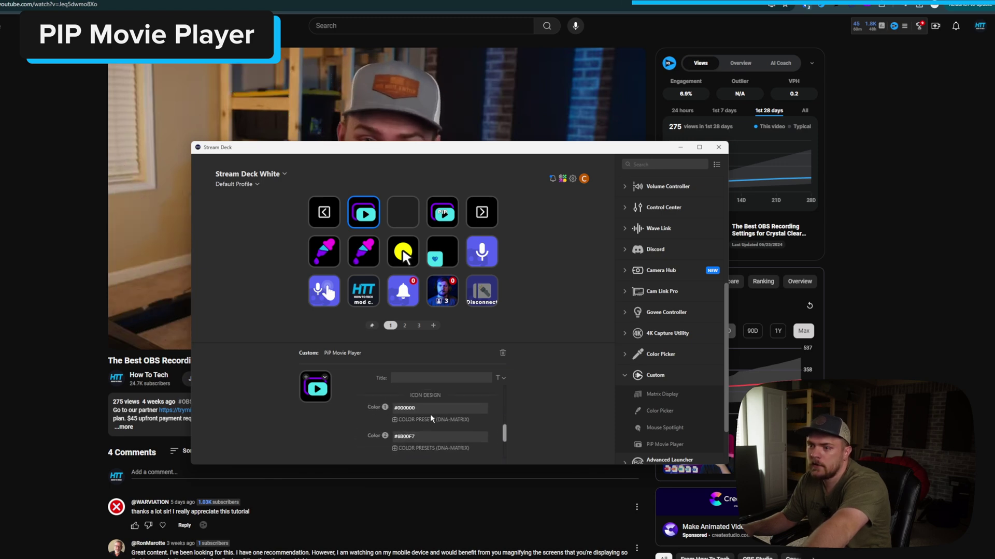
left_click(95, 218)
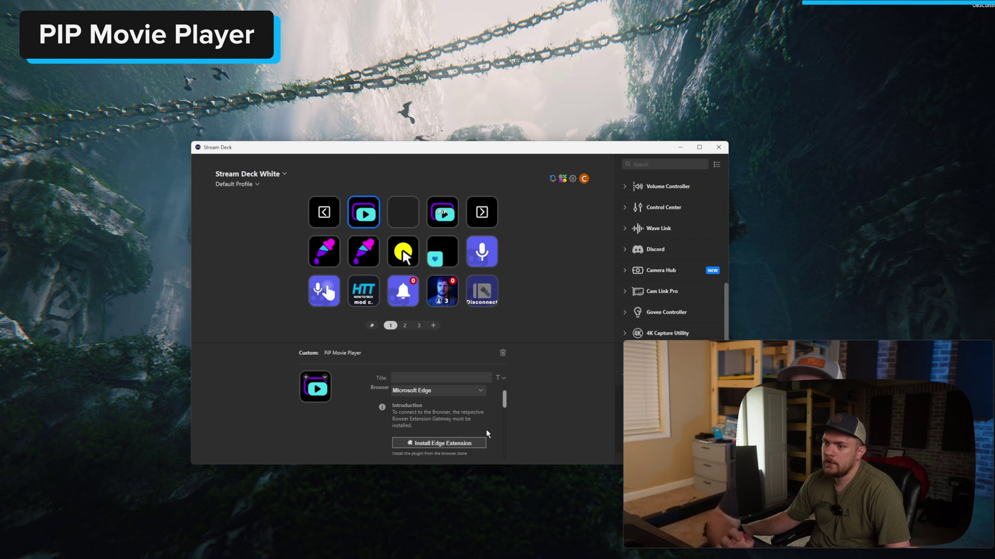
scroll(486, 429, "down", 3)
left_click(480, 429)
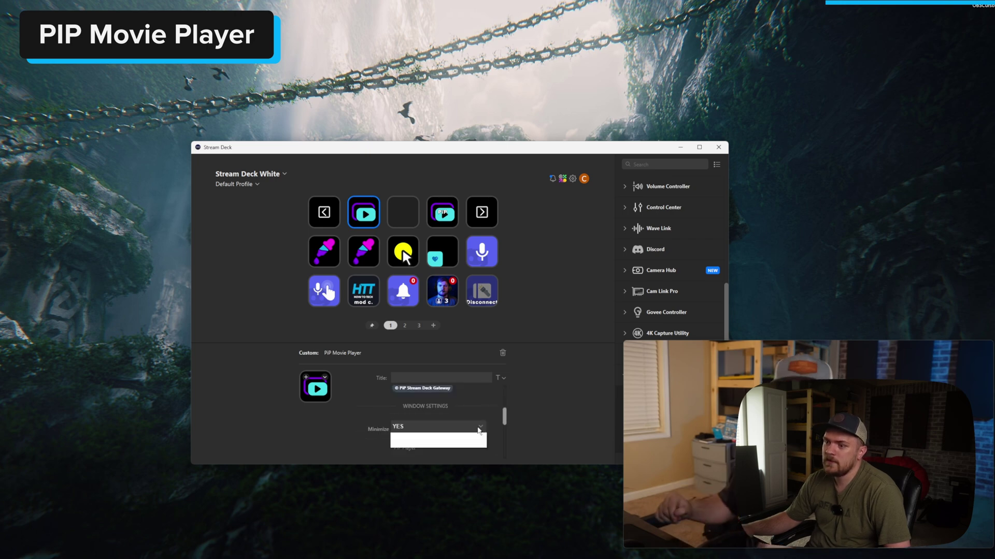
left_click(481, 412)
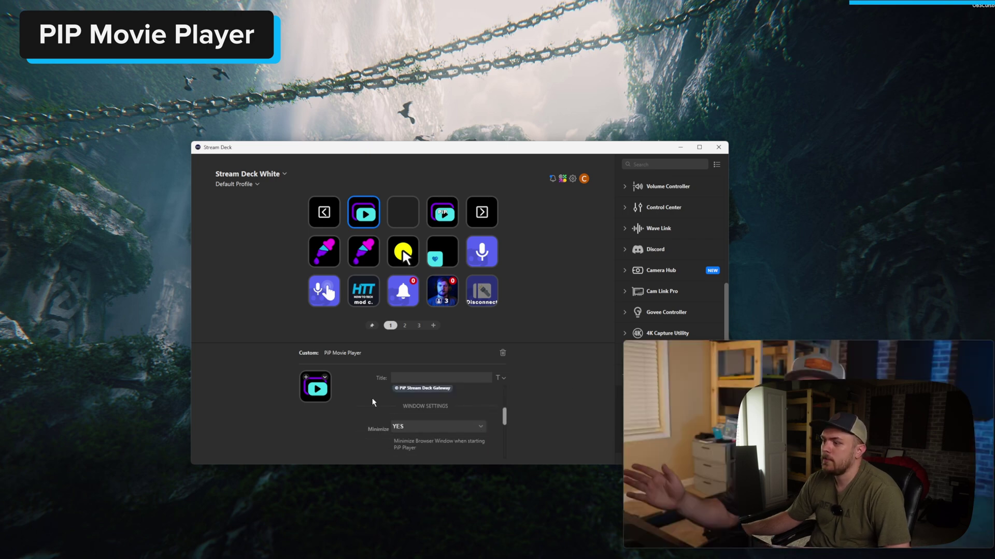